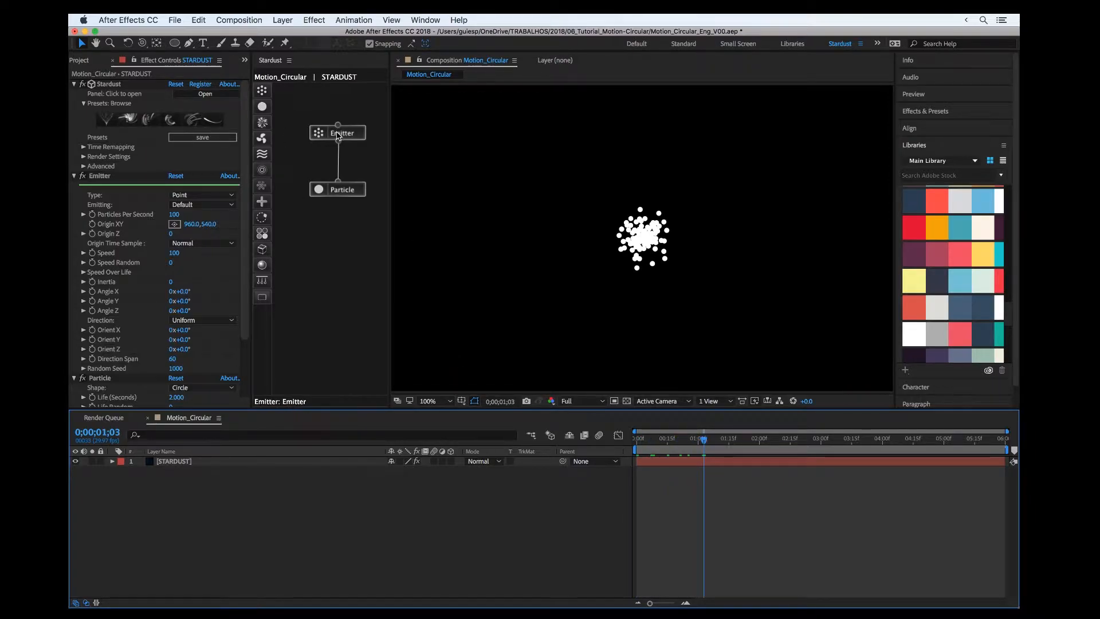
# - Set the Emitter's type to Sphere and move the playhead to 0;00;02;24
pyautogui.click(339, 133)
pyautogui.scroll(-2, 246, 211)
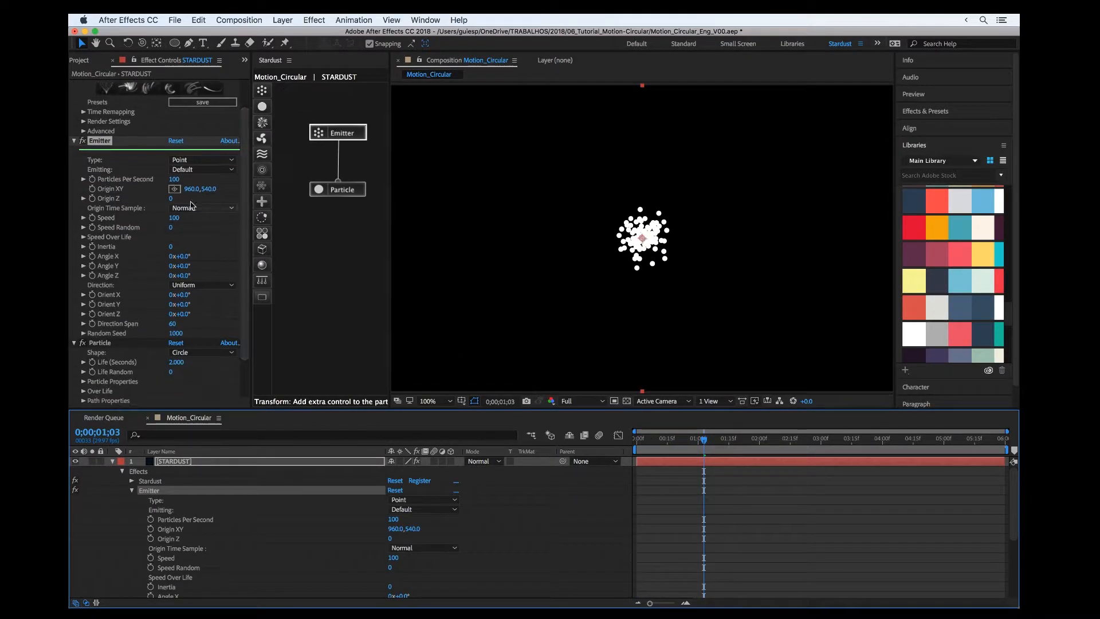
pyautogui.click(179, 161)
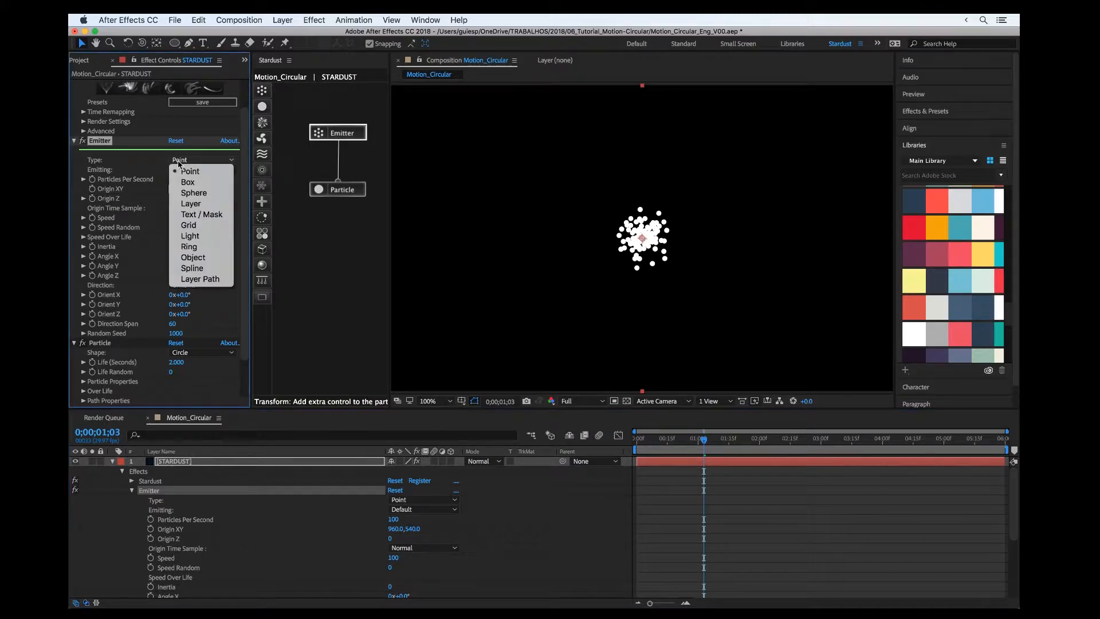
pyautogui.click(193, 193)
pyautogui.moveTo(702, 439); pyautogui.dragTo(809, 418)
# - Try an emitter Speed of 0
pyautogui.click(175, 218)
pyautogui.write('0')
pyautogui.press('Return')
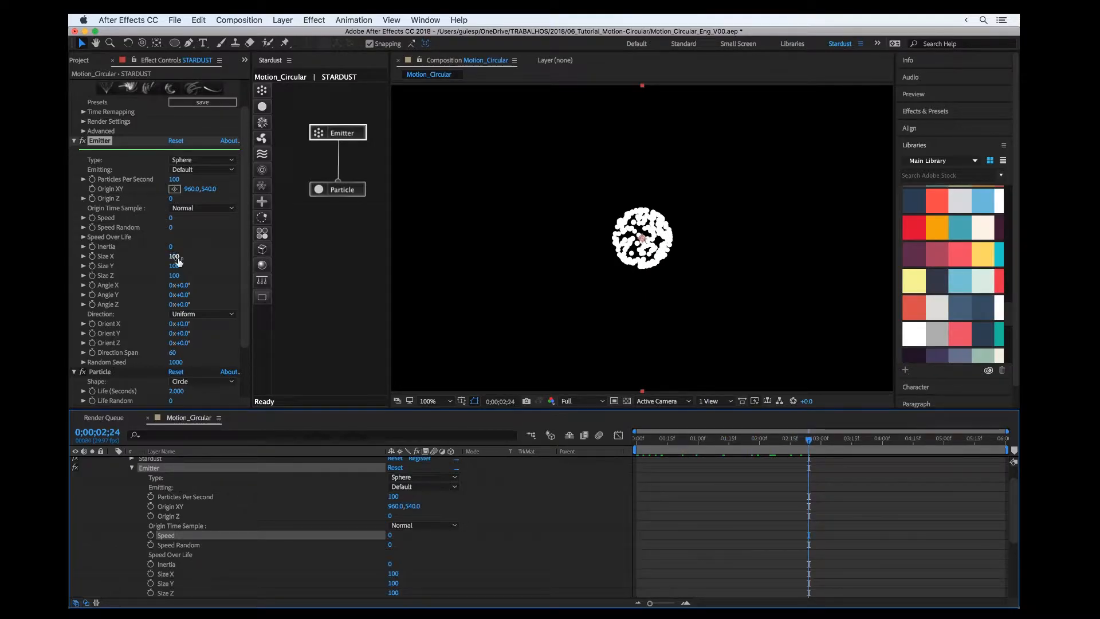
# - Set the emitter's Speed to 250 and move the playhead to 0;00;02;04
pyautogui.moveTo(171, 222); pyautogui.dragTo(179, 217)
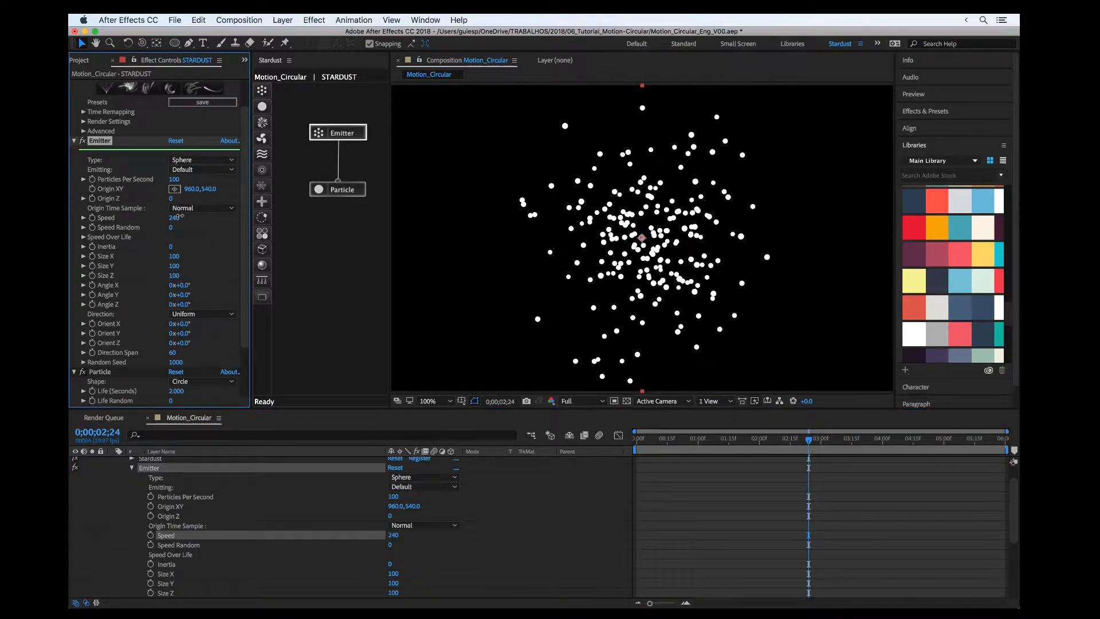
pyautogui.click(173, 223)
pyautogui.click(175, 221)
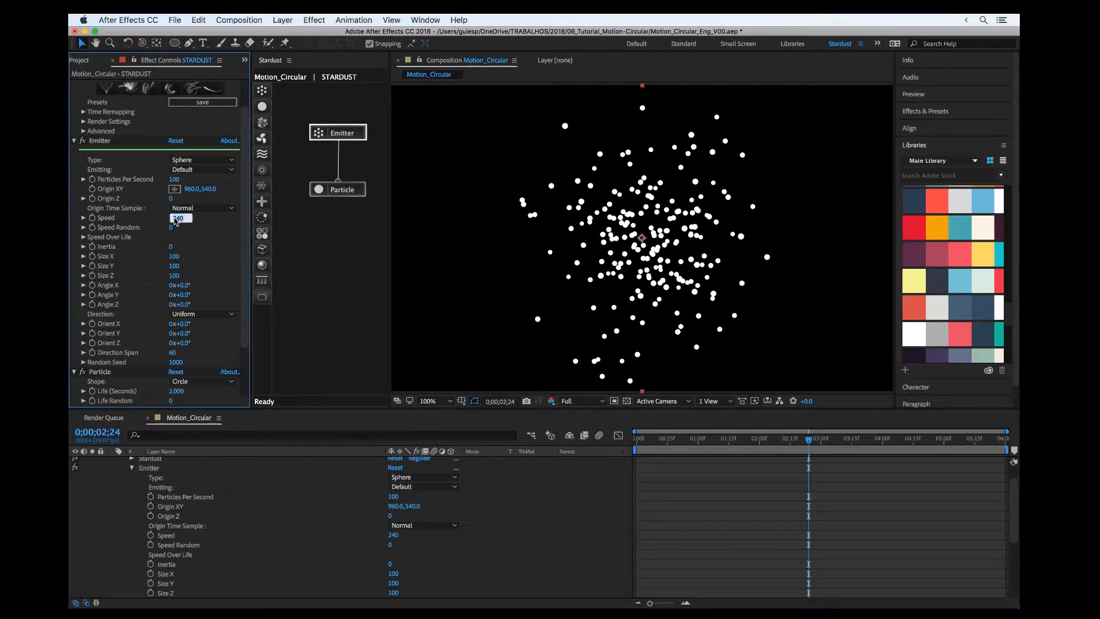
pyautogui.write('250')
pyautogui.press('Return')
pyautogui.moveTo(790, 441); pyautogui.dragTo(768, 434)
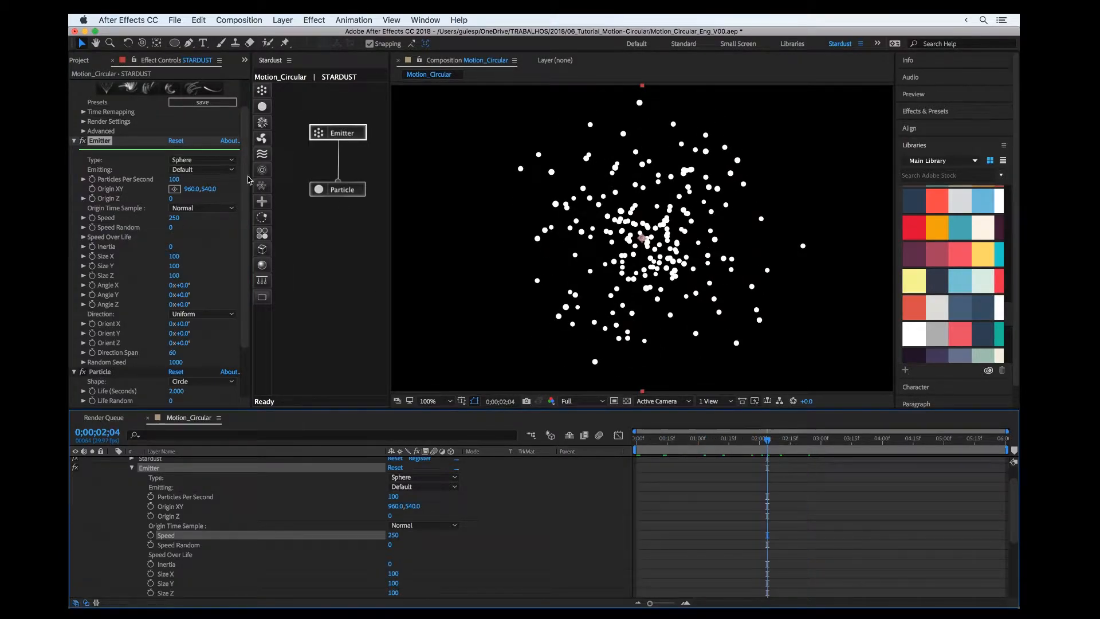
# - Set the Particle node's color mode to Loop From Gradient in its particle properties
pyautogui.click(317, 193)
pyautogui.moveTo(246, 236); pyautogui.dragTo(248, 255)
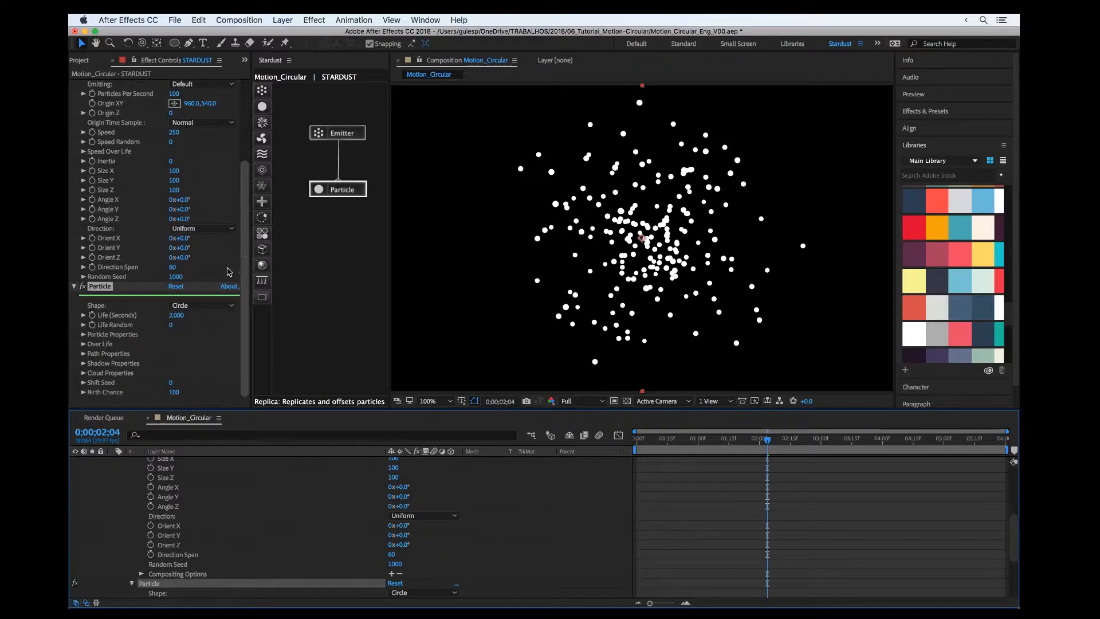
pyautogui.click(83, 335)
pyautogui.click(196, 354)
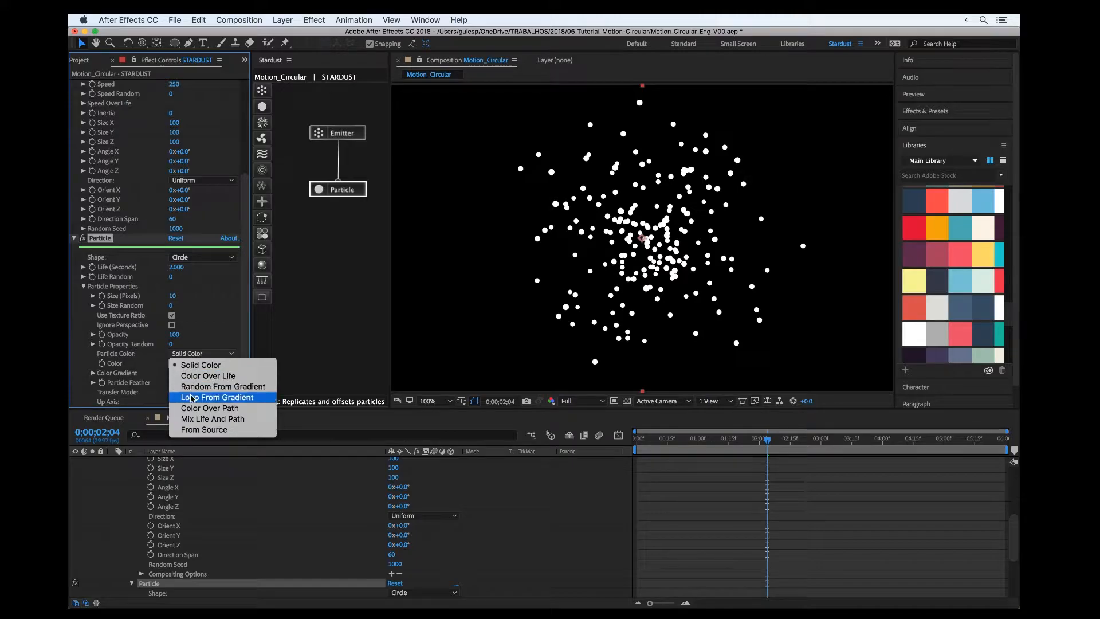
pyautogui.click(193, 398)
# - Apply the Color 17 preset to the particle's color gradient and preview the animation
pyautogui.scroll(-3, 247, 312)
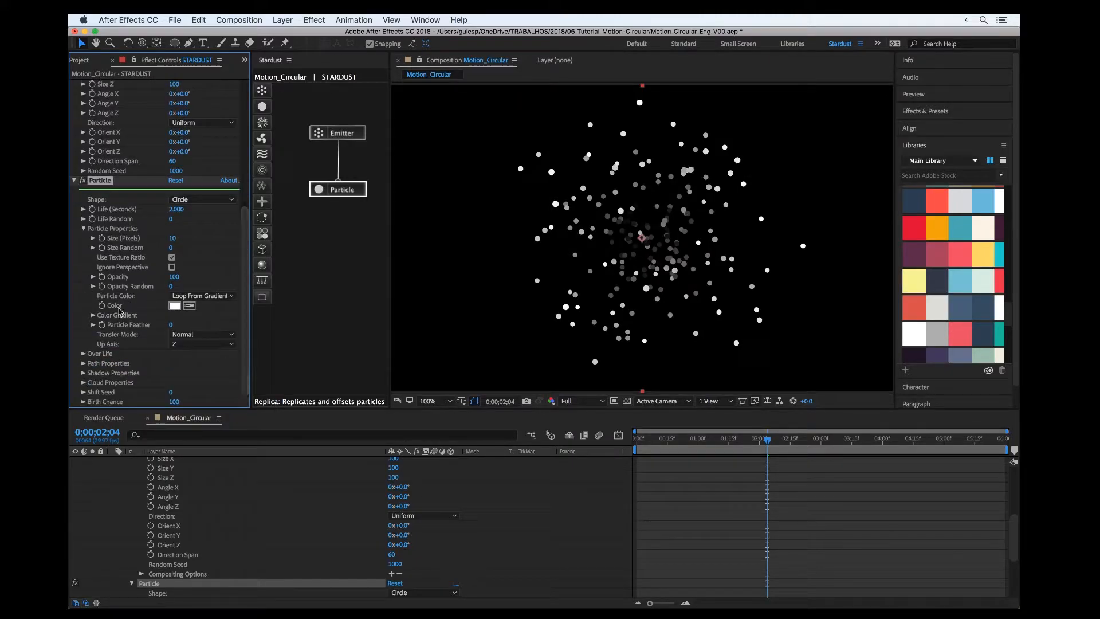
pyautogui.click(92, 315)
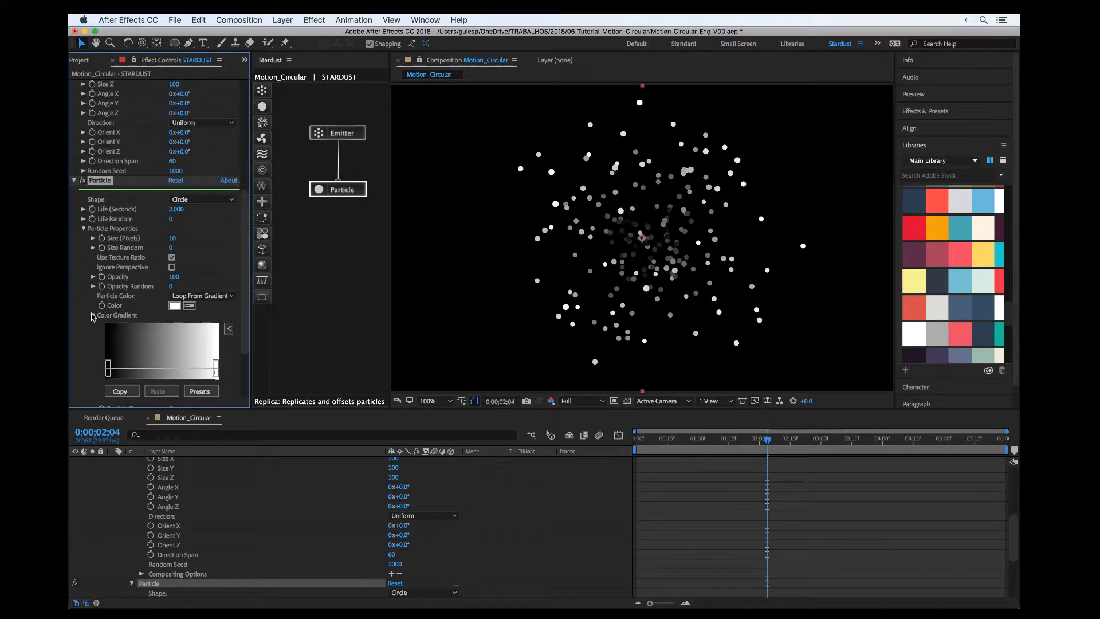
pyautogui.click(199, 391)
pyautogui.click(756, 285)
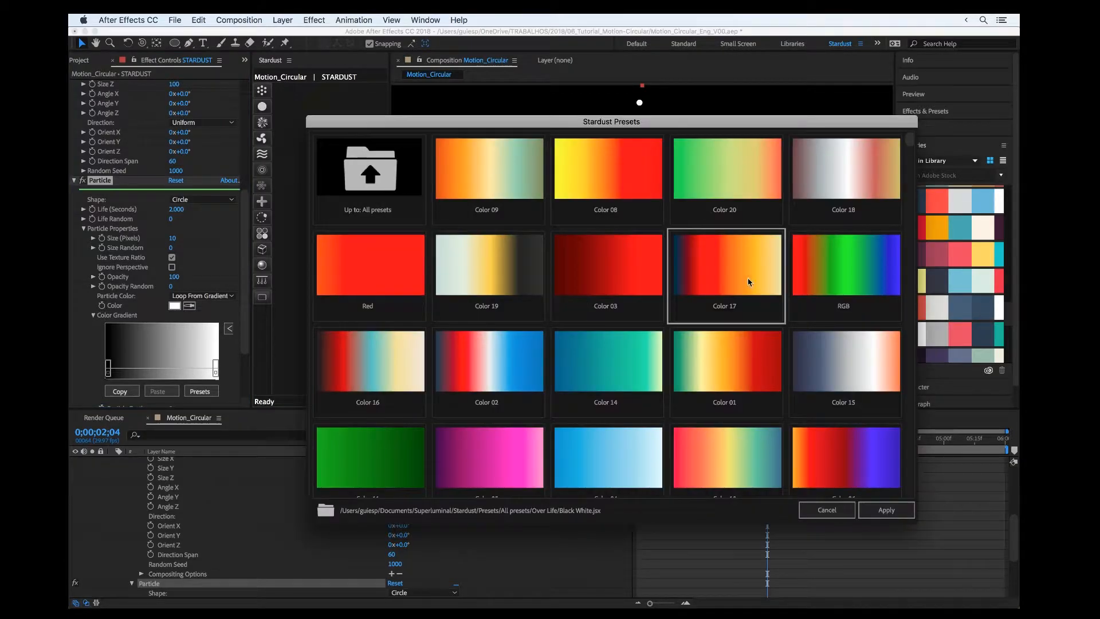
pyautogui.click(887, 510)
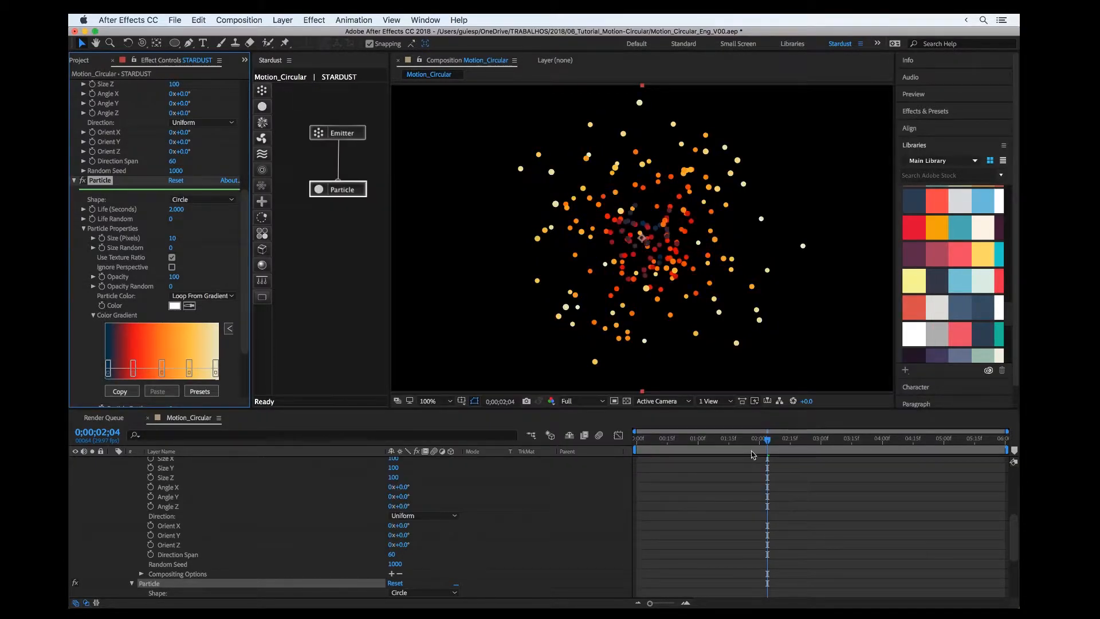
pyautogui.click(753, 455)
pyautogui.press('space')
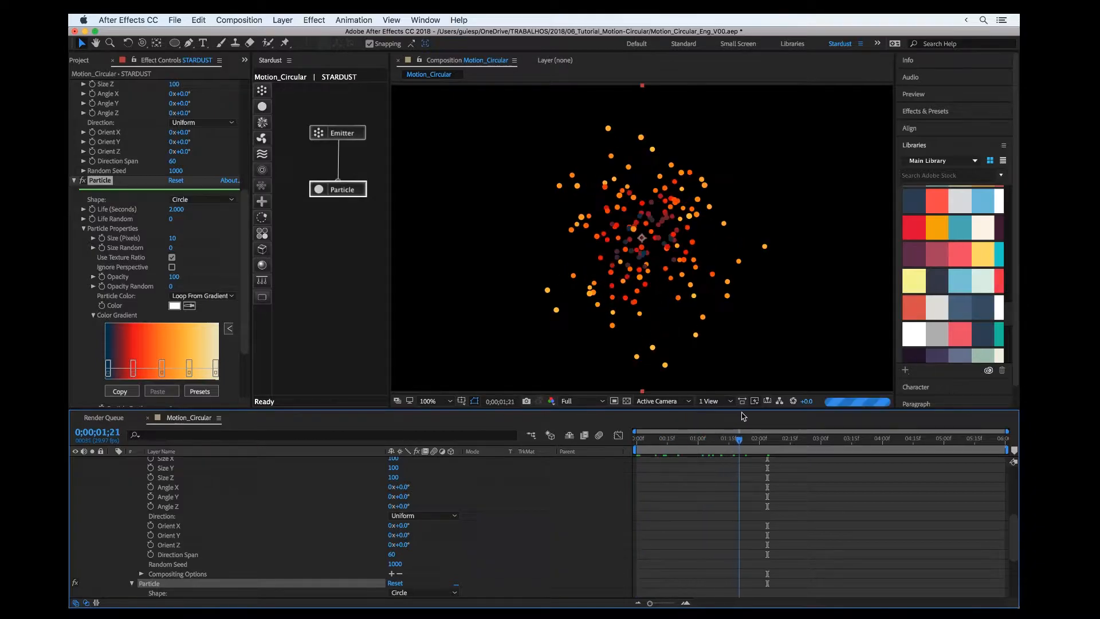
pyautogui.press('space')
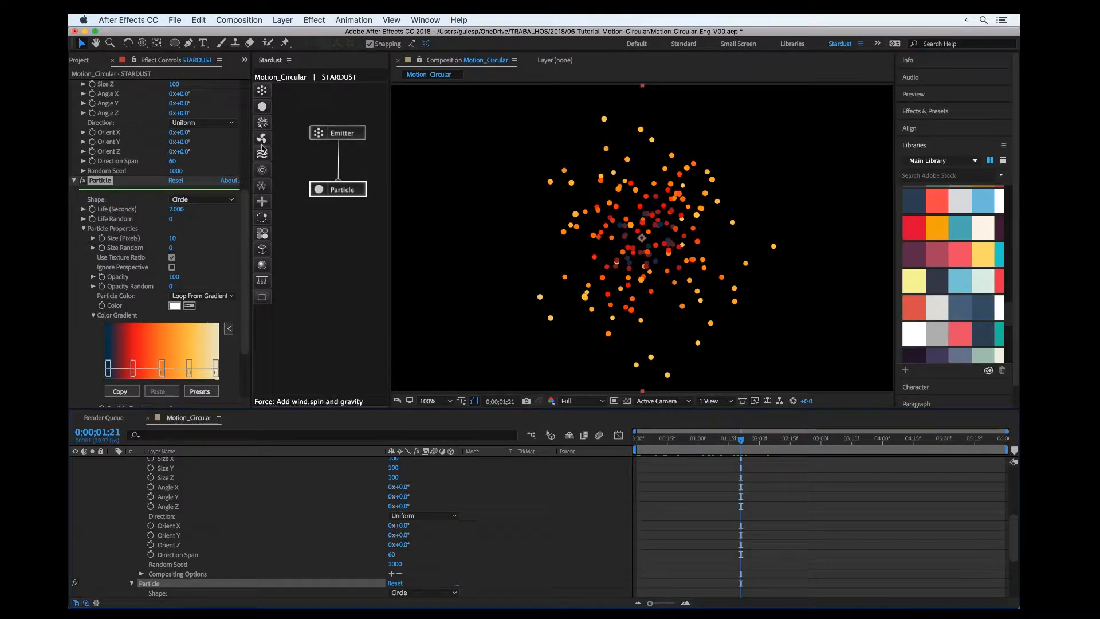
# - Add an Auxiliary node linked below the Particle node, attach a new Particle node to it, and preview the result
pyautogui.moveTo(262, 122); pyautogui.dragTo(324, 236)
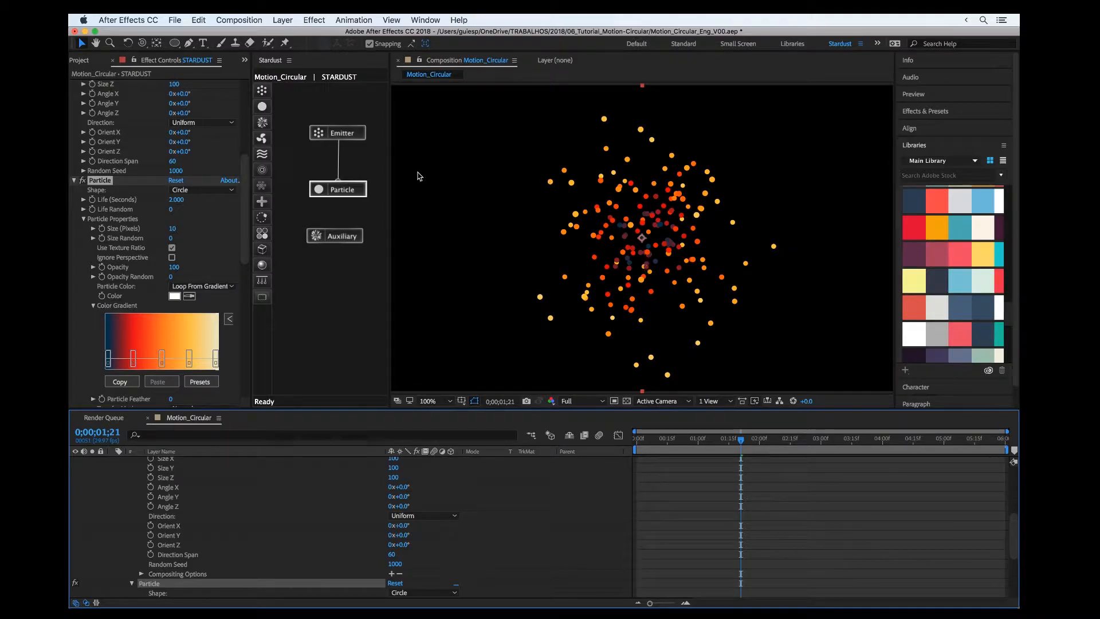
pyautogui.moveTo(334, 232); pyautogui.dragTo(340, 200)
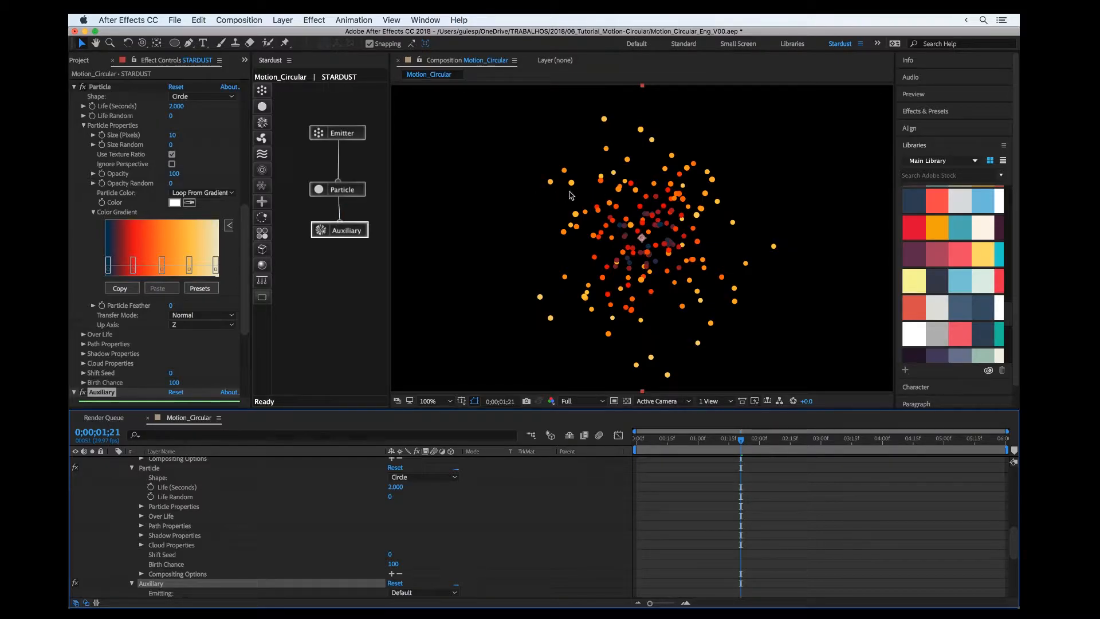
pyautogui.moveTo(260, 105); pyautogui.dragTo(340, 263)
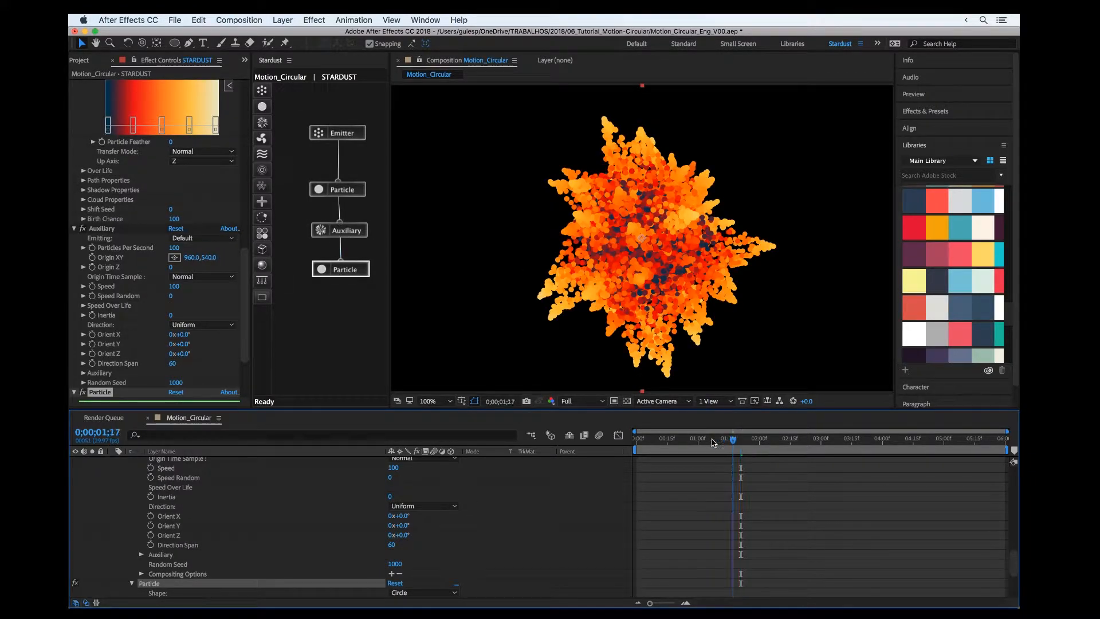
pyautogui.press('space')
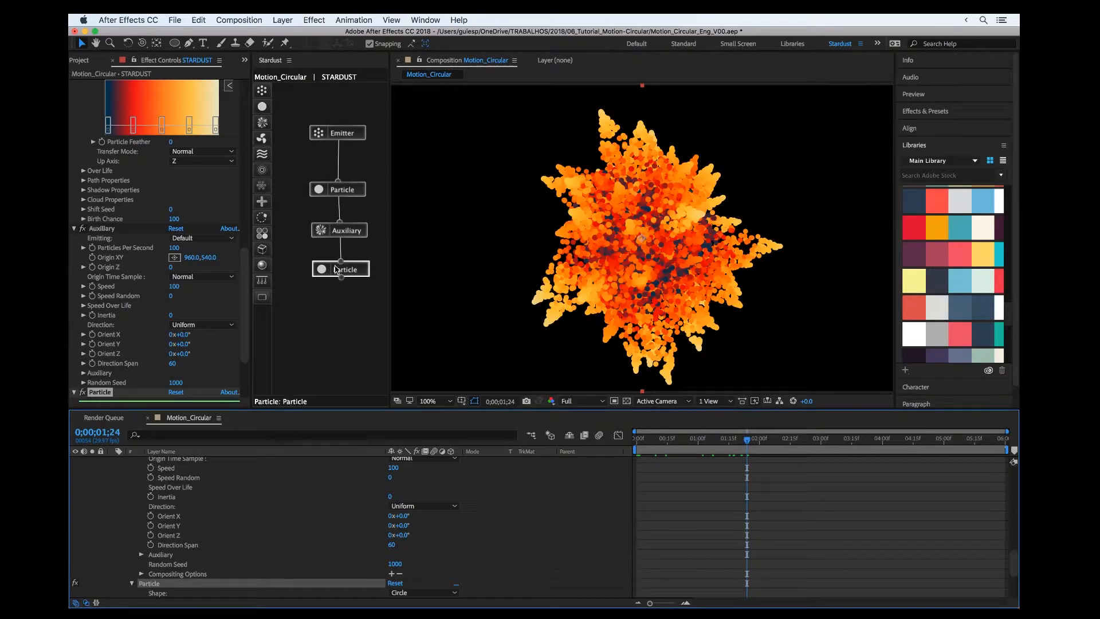
# - Rename the Particle node under Auxiliary as Aux Particle
pyautogui.click(336, 270)
pyautogui.press('Return')
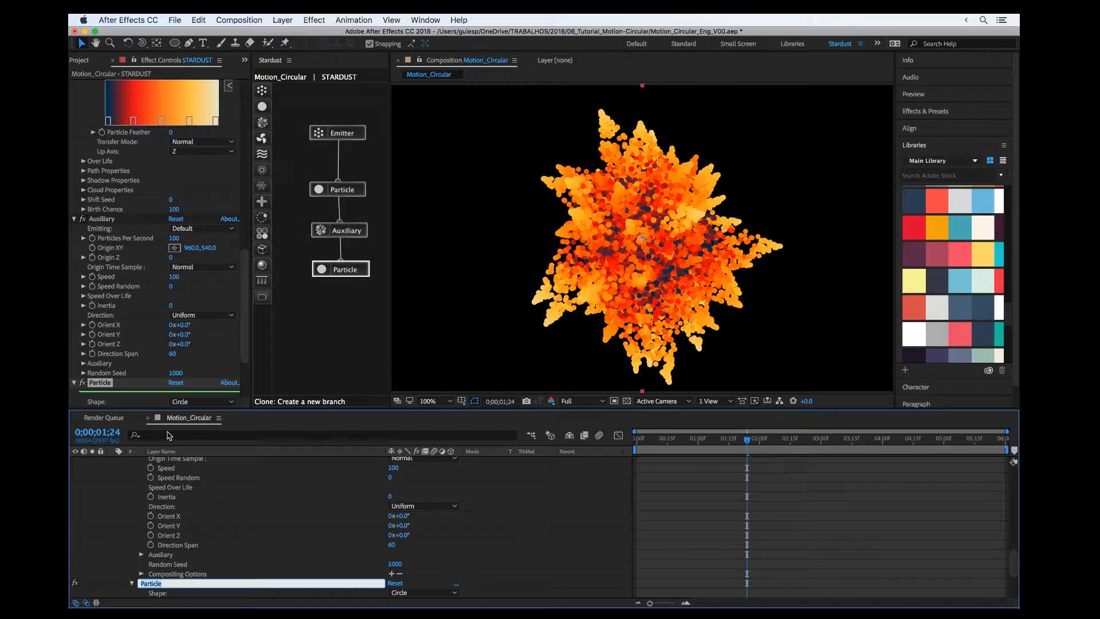
pyautogui.write('Aux Particle')
pyautogui.press('Return')
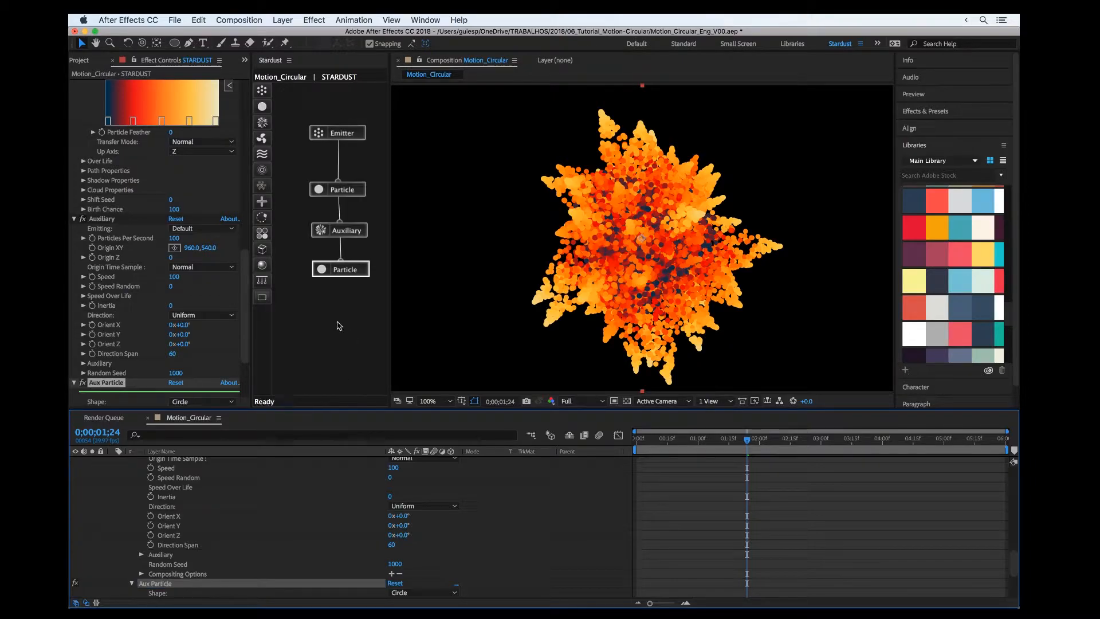
pyautogui.moveTo(335, 270); pyautogui.dragTo(329, 271)
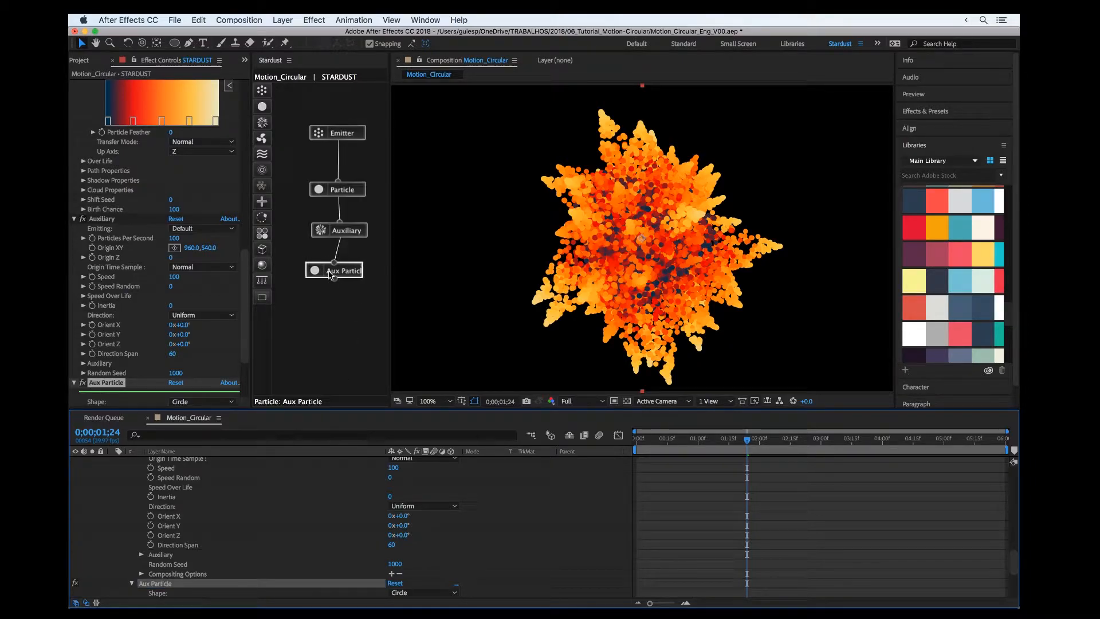
# - Set the Auxiliary node's Speed to 0 and move the playhead to 0;00;03;19
pyautogui.click(339, 231)
pyautogui.moveTo(247, 266); pyautogui.dragTo(247, 288)
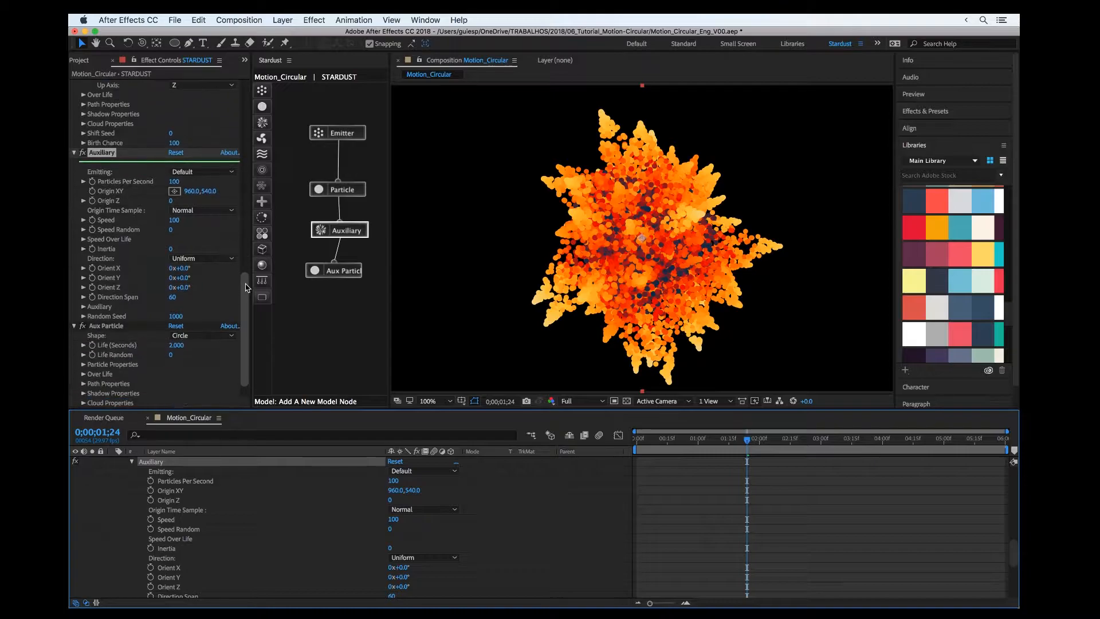
pyautogui.click(175, 221)
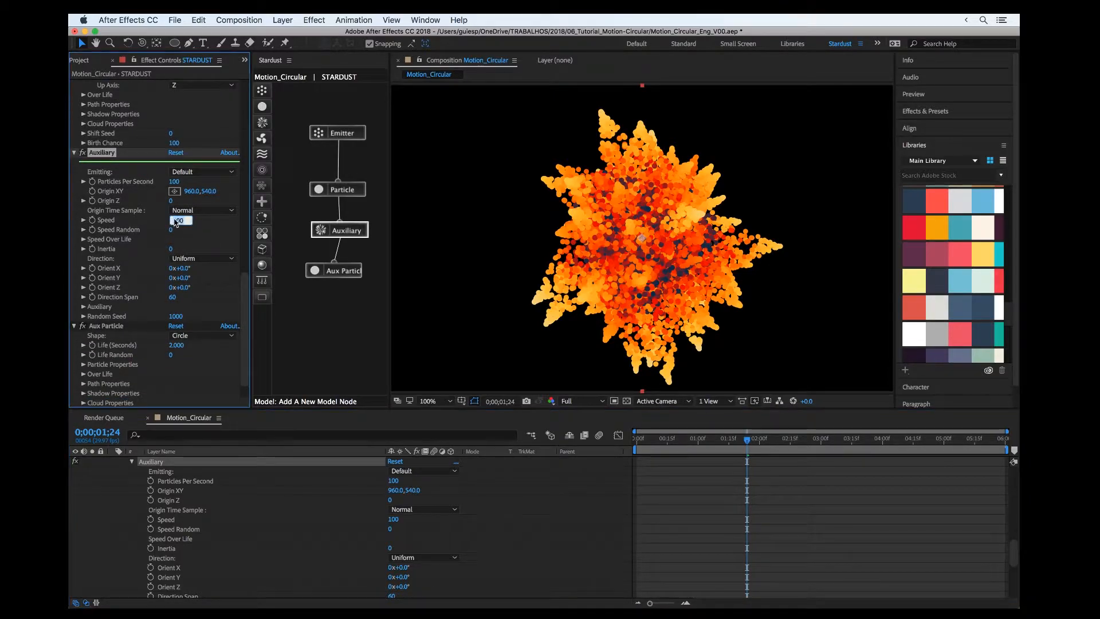
pyautogui.write('0')
pyautogui.press('Return')
pyautogui.moveTo(747, 446); pyautogui.dragTo(860, 441)
# - Set the main Particle node's size to 5 pixels
pyautogui.click(335, 188)
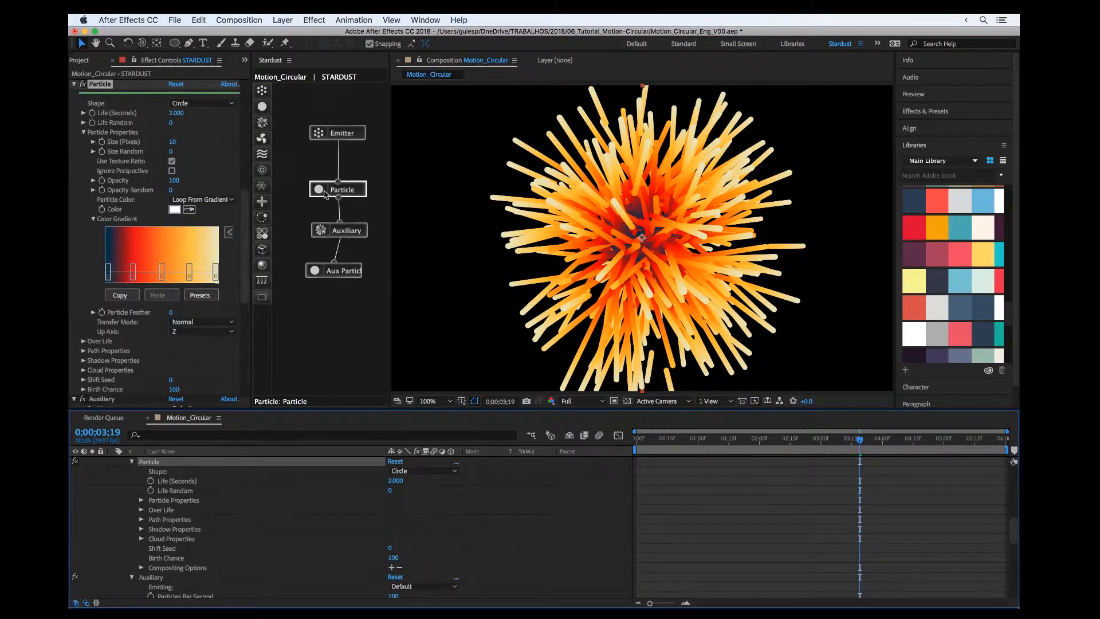
pyautogui.click(173, 141)
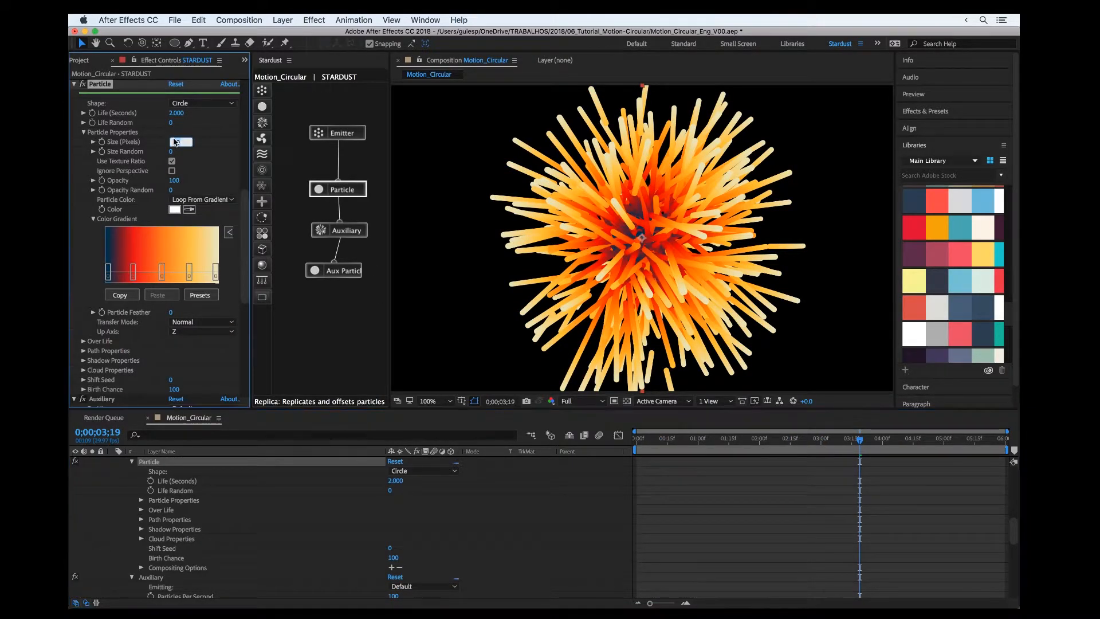
pyautogui.write('5')
pyautogui.press('Return')
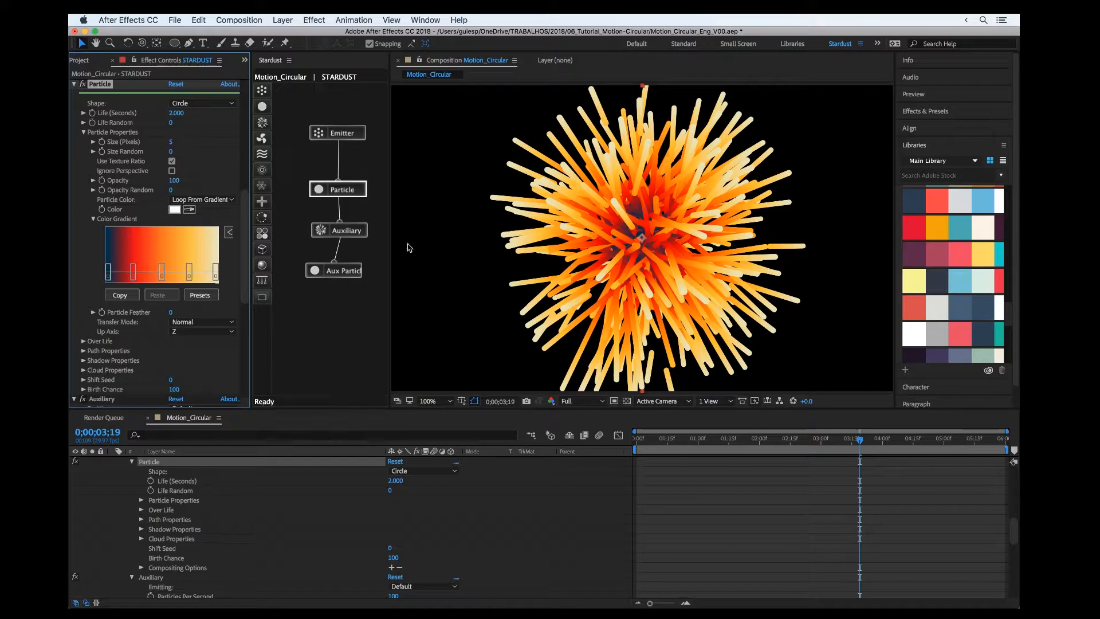
# - Set the Aux Particle's size to 3 pixels and move the playhead to 0;00;03;04
pyautogui.click(332, 272)
pyautogui.scroll(-4, 91, 344)
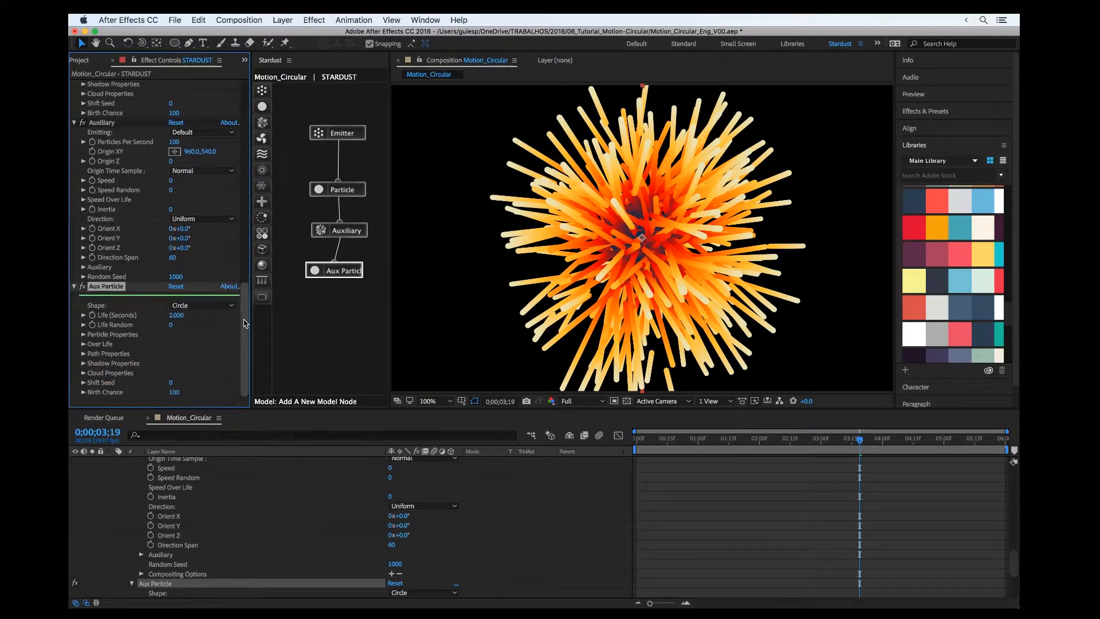
pyautogui.click(84, 334)
pyautogui.scroll(-2, 115, 298)
pyautogui.click(174, 297)
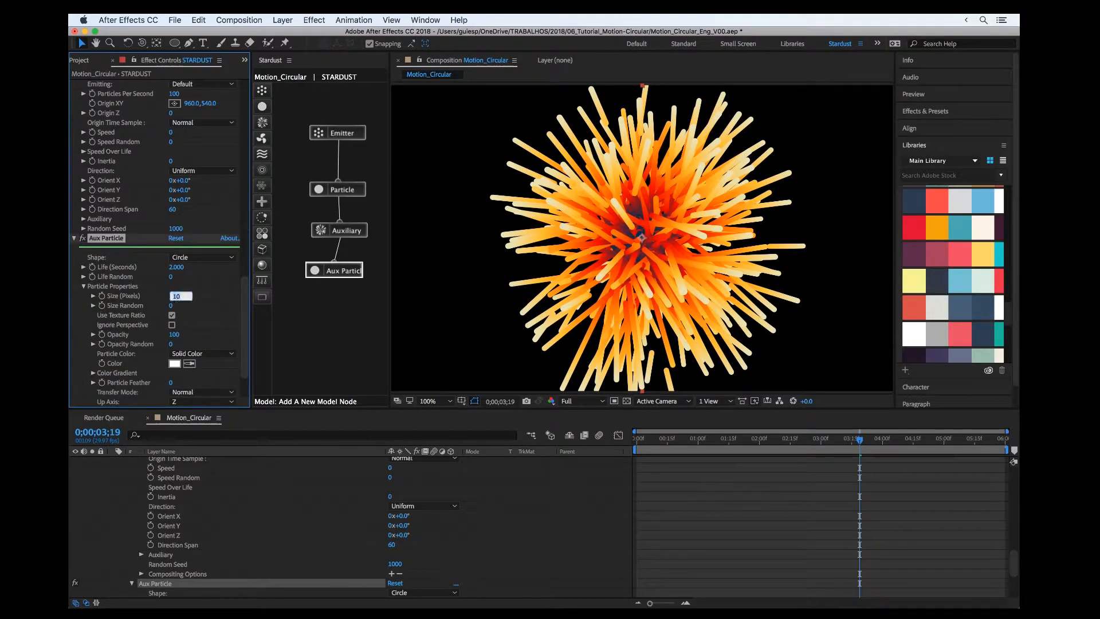
pyautogui.write('3')
pyautogui.press('Return')
pyautogui.moveTo(857, 442); pyautogui.dragTo(831, 439)
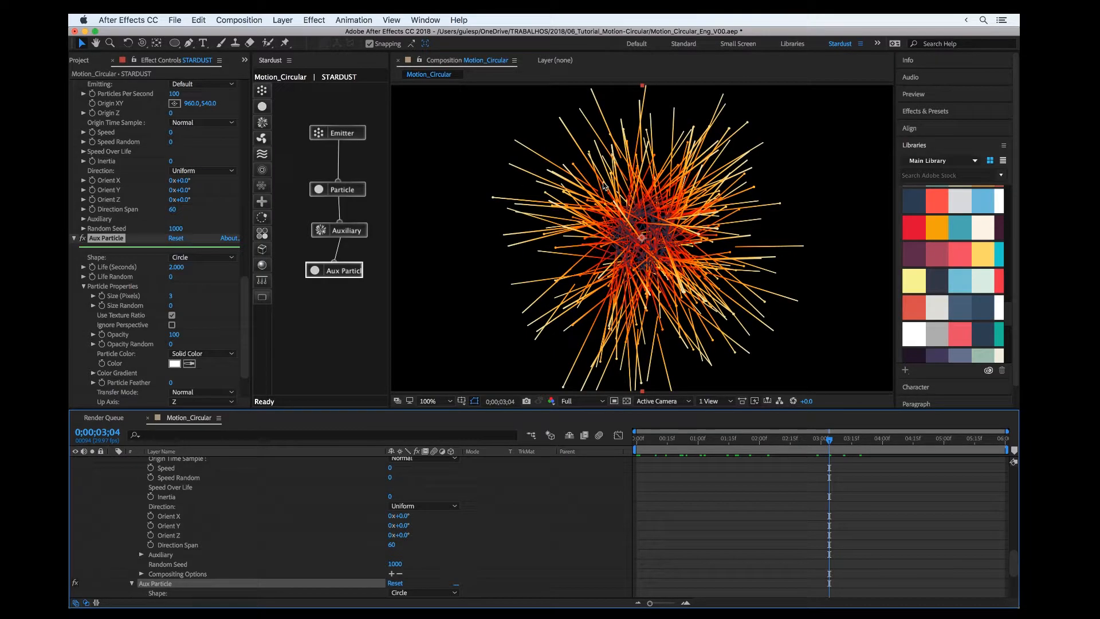
# - Add a Motion node below Aux Particle, set its motion type to Circle, and scrub the animation to 0;00;02;00
pyautogui.moveTo(262, 219); pyautogui.dragTo(312, 304)
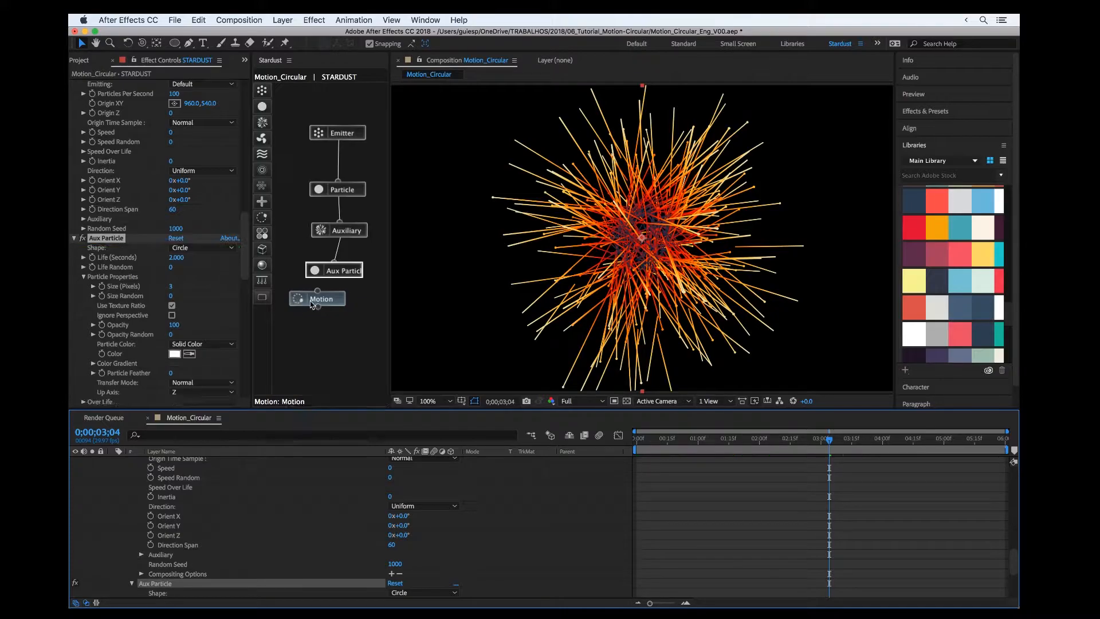
pyautogui.moveTo(246, 258); pyautogui.dragTo(245, 305)
pyautogui.click(192, 238)
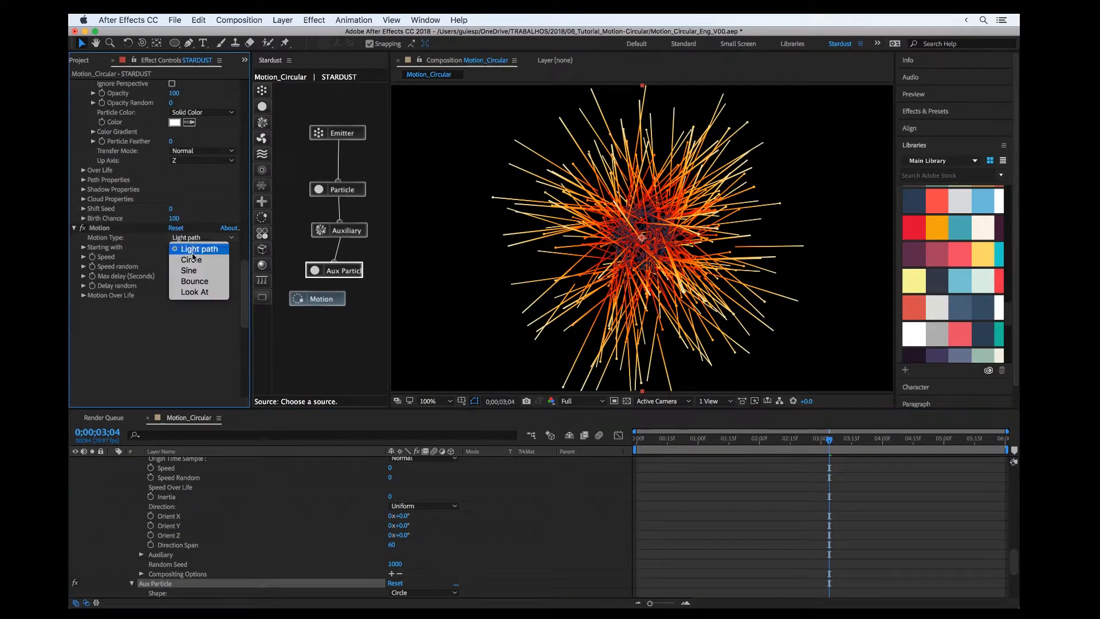
pyautogui.click(191, 260)
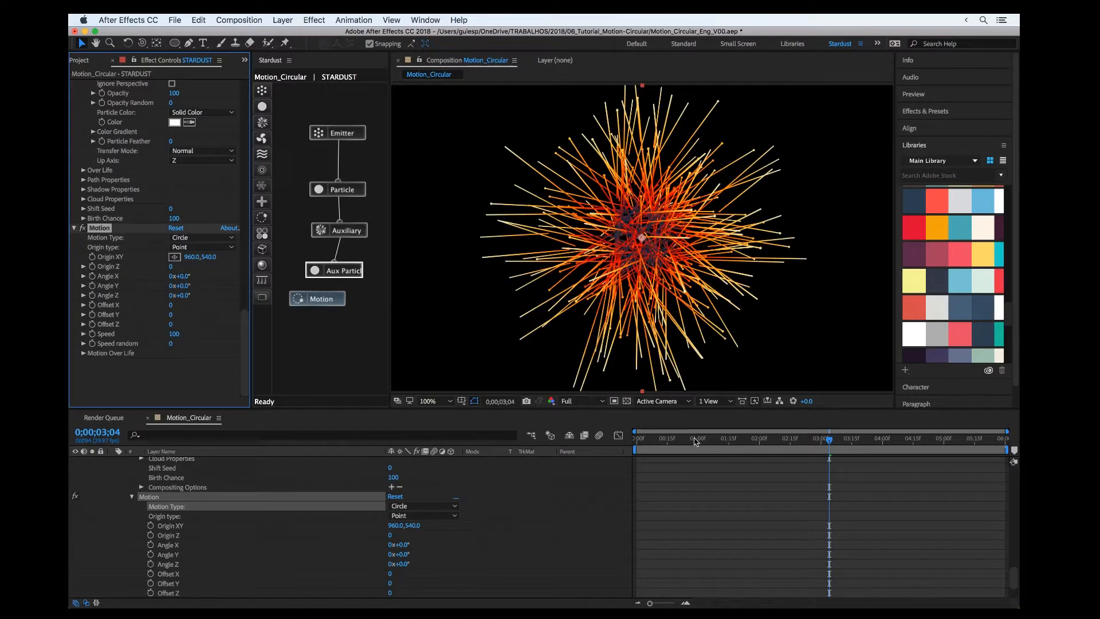
pyautogui.moveTo(637, 438); pyautogui.dragTo(759, 439)
# - Move the Aux Particle node aside and connect the Motion node to the main Particle node at 0;00;02;12
pyautogui.moveTo(318, 270)
pyautogui.mouseDown()
pyautogui.moveTo(351, 268)
pyautogui.moveTo(338, 266)
pyautogui.mouseUp()
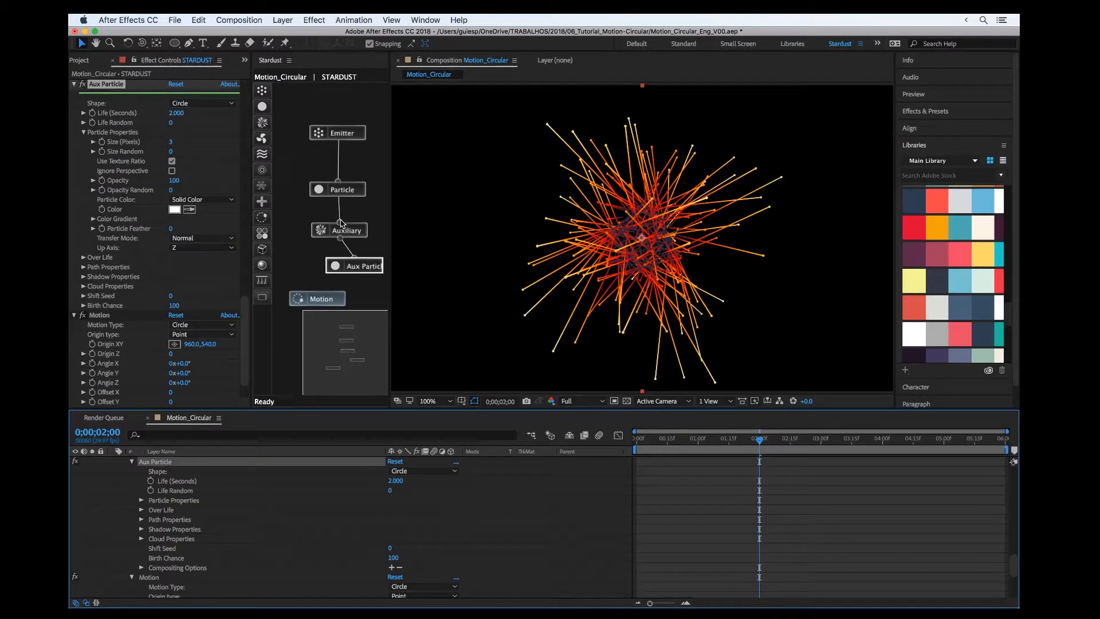
pyautogui.click(711, 442)
pyautogui.moveTo(709, 445); pyautogui.dragTo(784, 440)
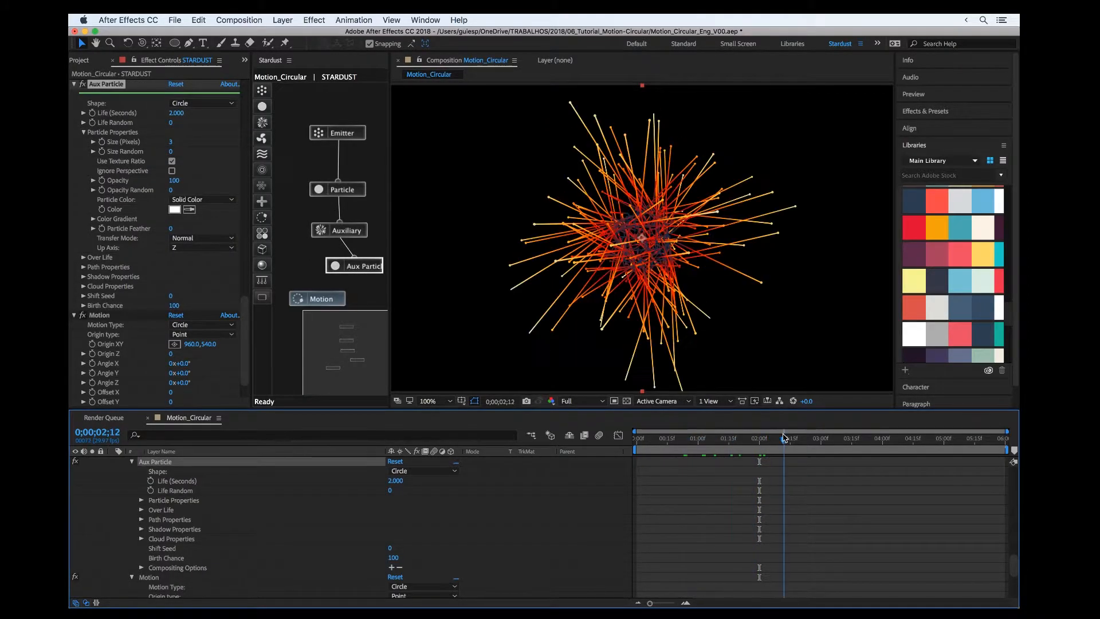
pyautogui.moveTo(317, 291); pyautogui.dragTo(337, 198)
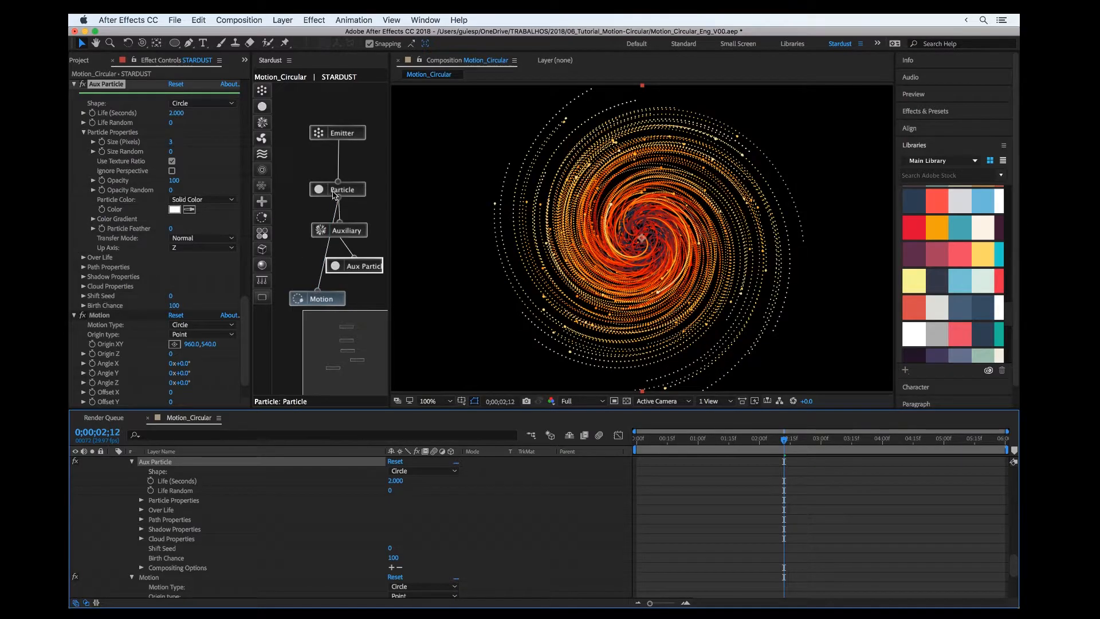
# - Move the Motion node away from the Auxiliary branch and scrub the animation to 0;00;03;04
pyautogui.moveTo(299, 304); pyautogui.dragTo(286, 284)
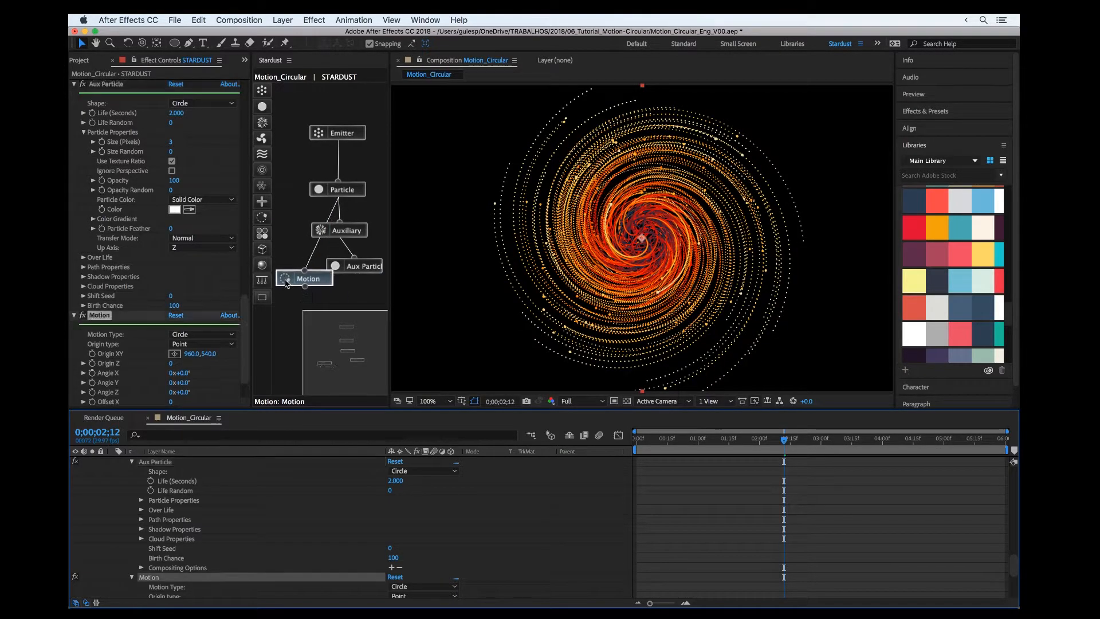
pyautogui.moveTo(763, 440); pyautogui.dragTo(829, 394)
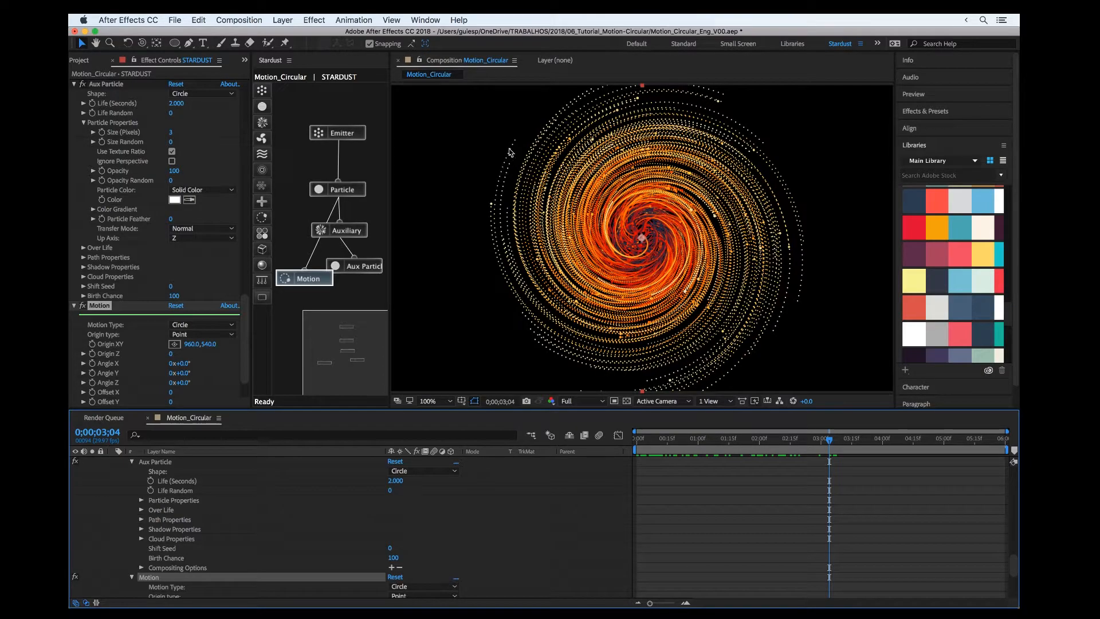
# - Set the Auxiliary node's particles per second to 400 and scrub the animation to 0;00;02;15
pyautogui.click(347, 231)
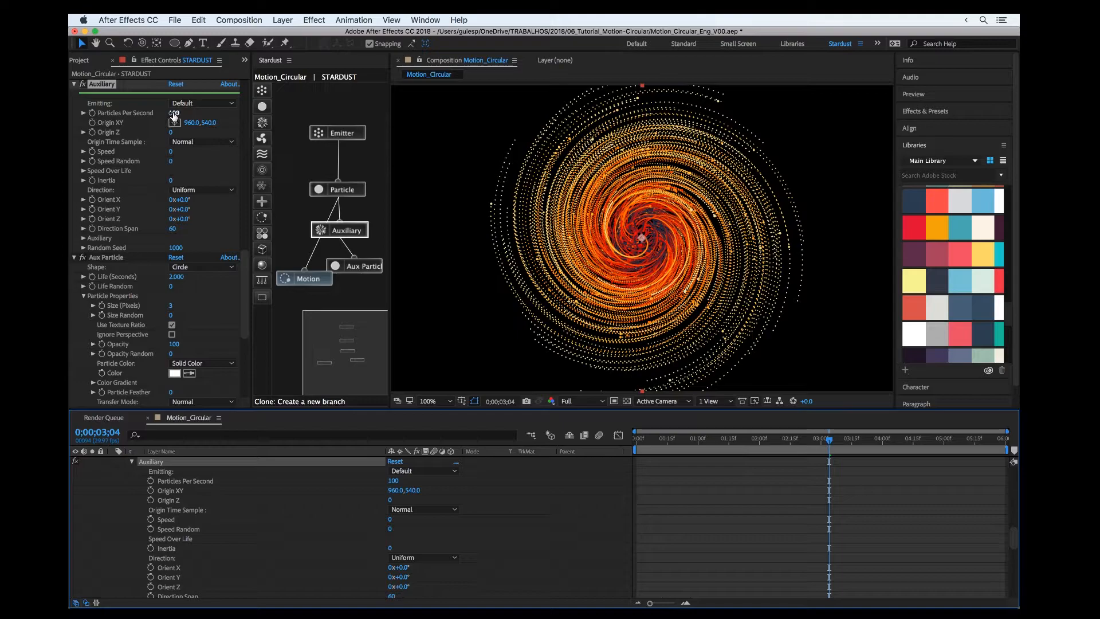
pyautogui.click(173, 114)
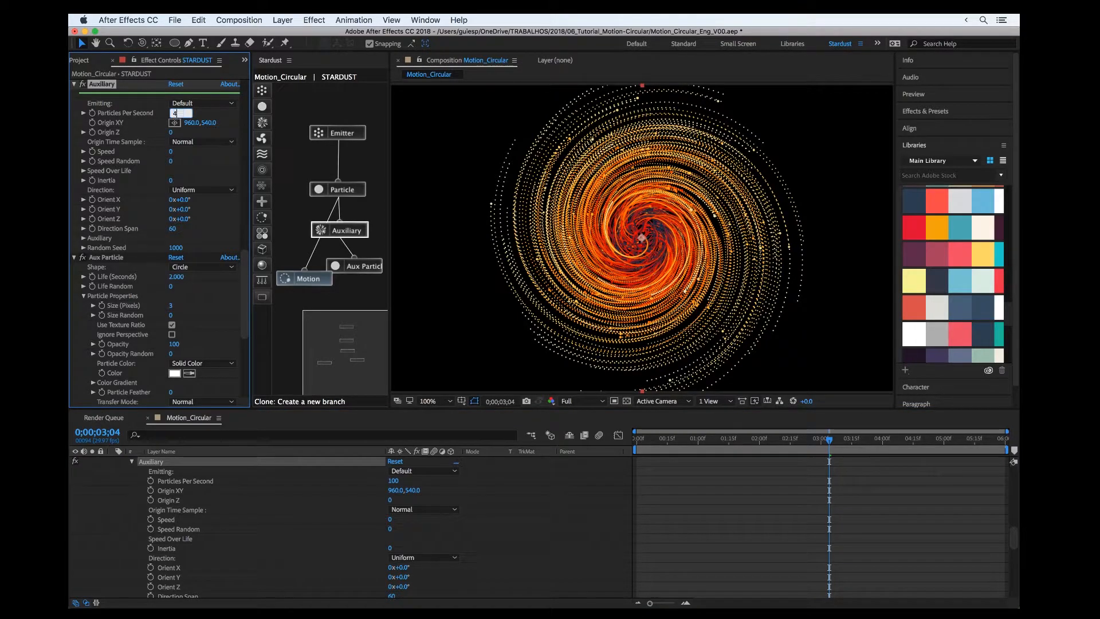
pyautogui.press('Return')
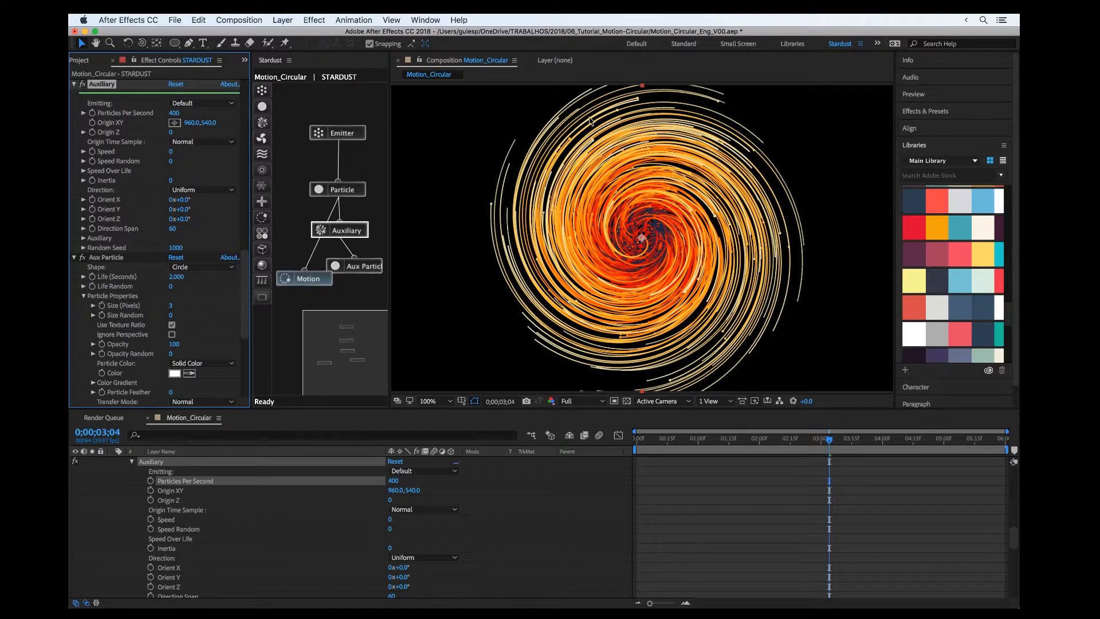
pyautogui.moveTo(805, 442); pyautogui.dragTo(792, 403)
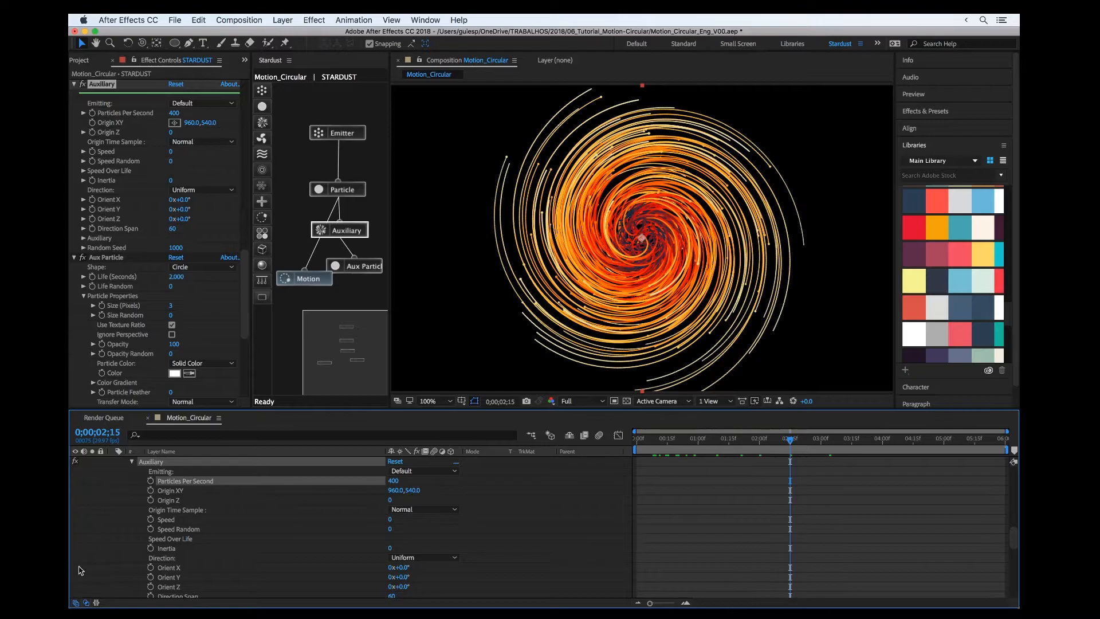
# - Collapse the STARDUST layer's properties and add a dark blue solid layer named BACKGROUND
pyautogui.scroll(3, 161, 531)
pyautogui.scroll(5, 161, 532)
pyautogui.click(112, 462)
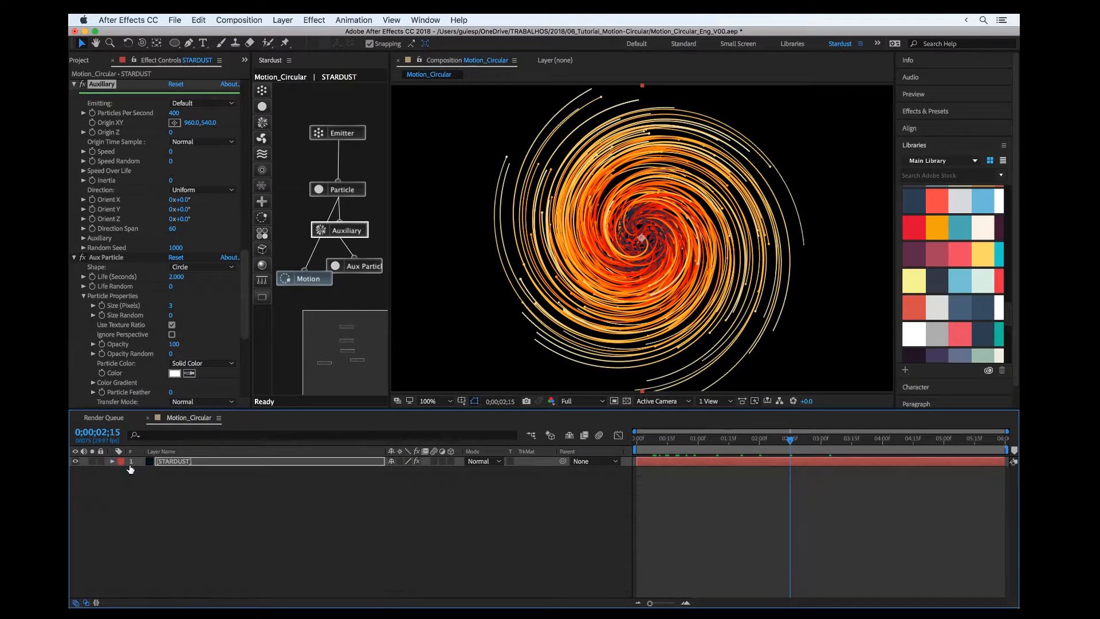
pyautogui.click(201, 496)
pyautogui.rightClick(201, 496)
pyautogui.moveTo(234, 491)
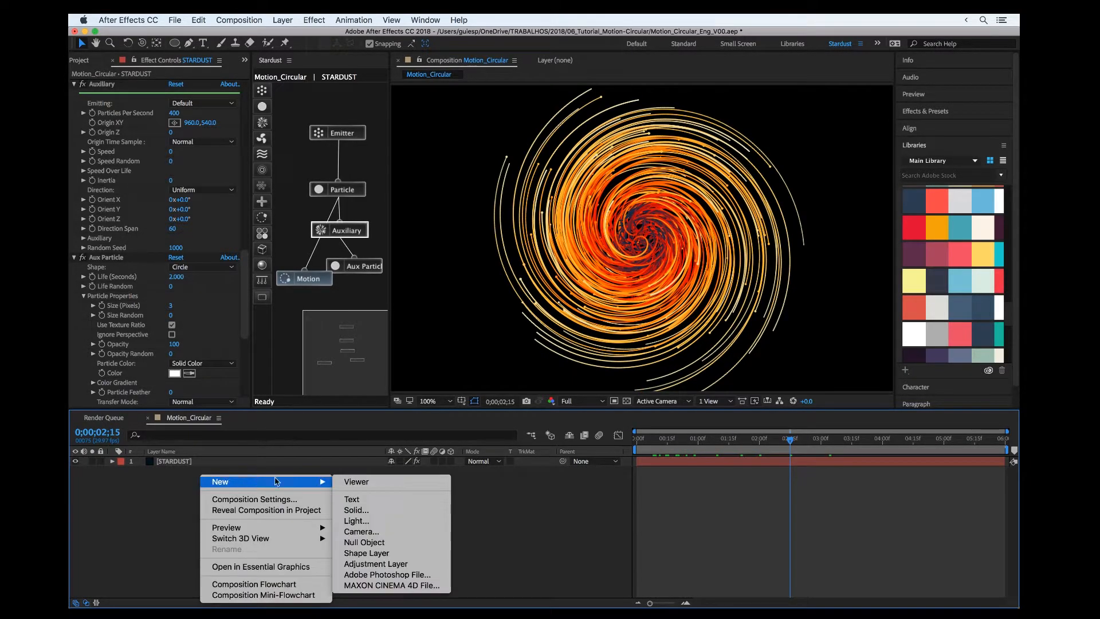
pyautogui.click(365, 511)
pyautogui.write('BACKGROUND')
pyautogui.press('Return')
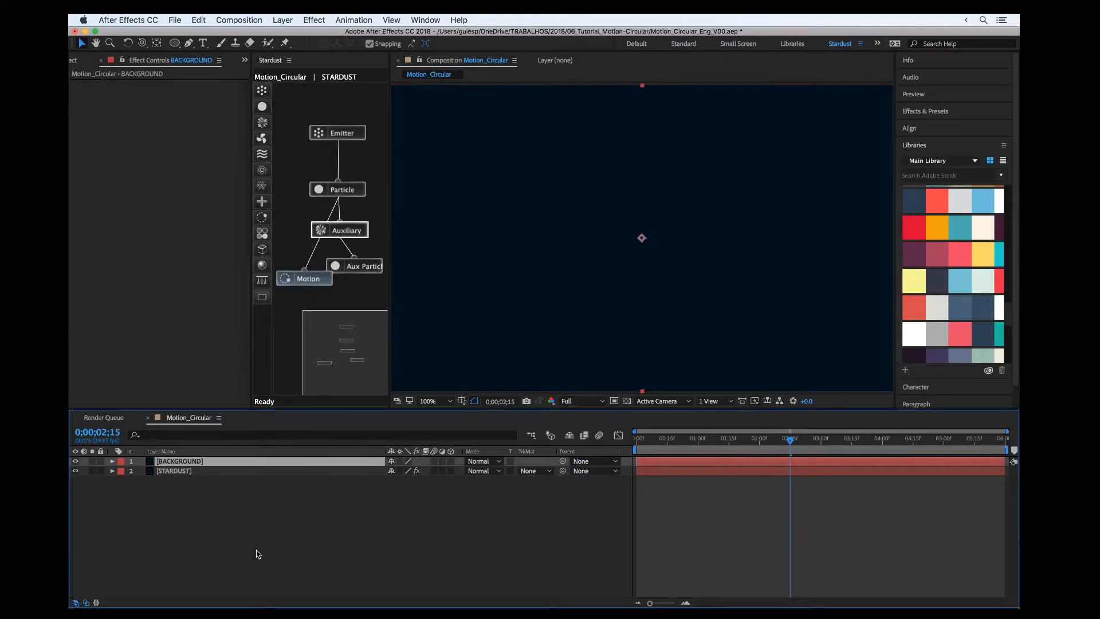
# - Place the BACKGROUND layer beneath STARDUST and scrub the animation to 0;00;02;28
pyautogui.moveTo(177, 463); pyautogui.dragTo(180, 484)
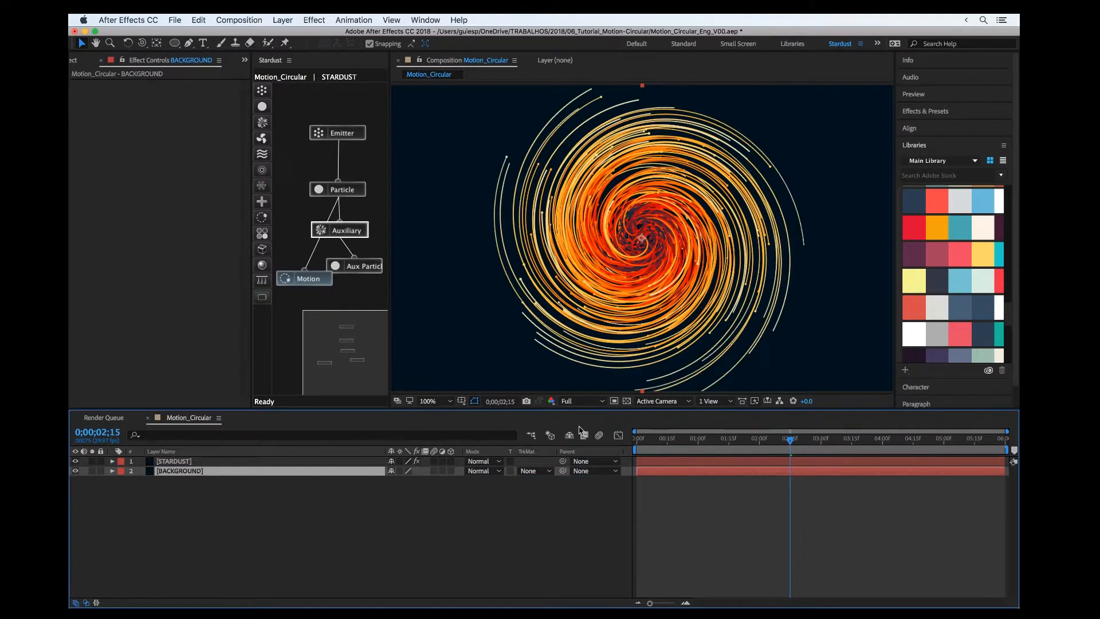
pyautogui.moveTo(733, 439); pyautogui.dragTo(817, 439)
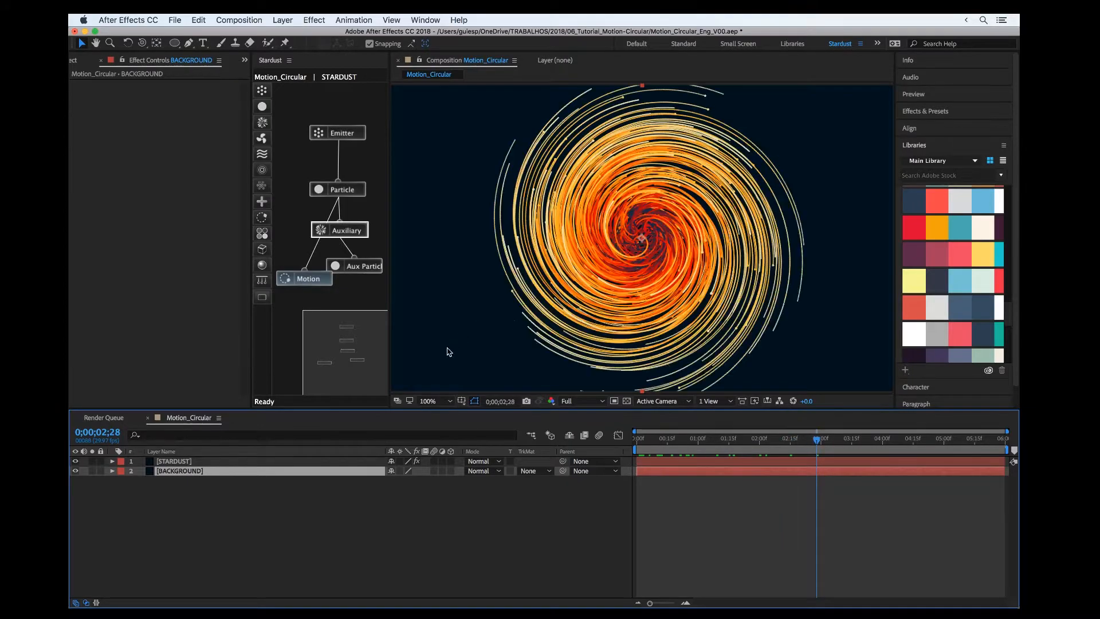
pyautogui.click(263, 522)
# - Set the Motion node's Angle Y to 69° and Angle Z to 45°, and scrub the animation to 0;00;02;21
pyautogui.click(303, 278)
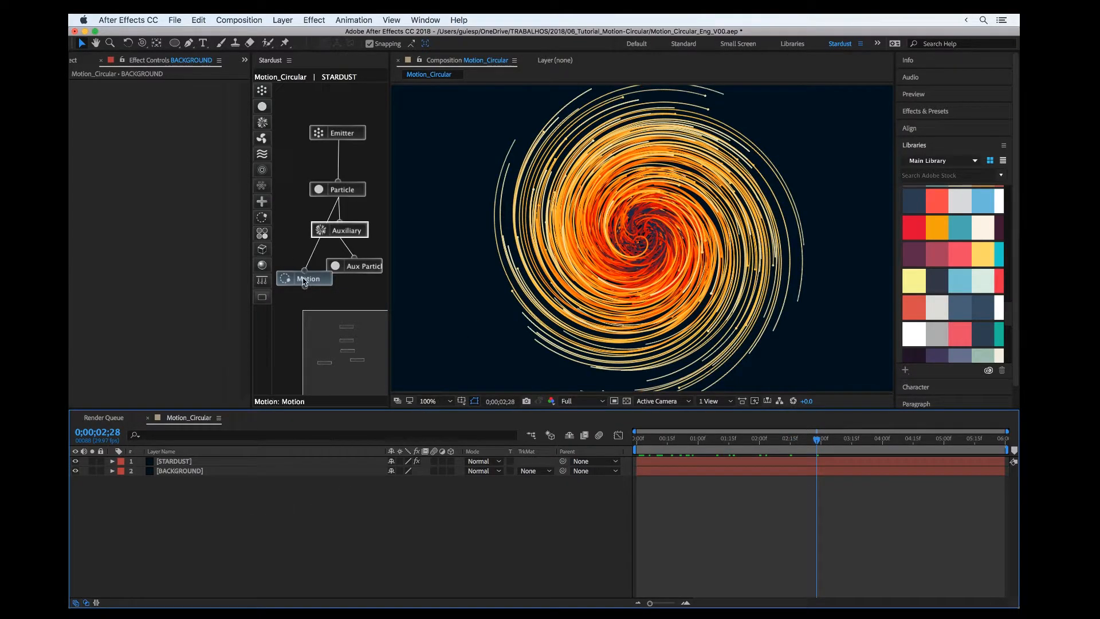
pyautogui.scroll(-5, 246, 337)
pyautogui.scroll(-1, 249, 344)
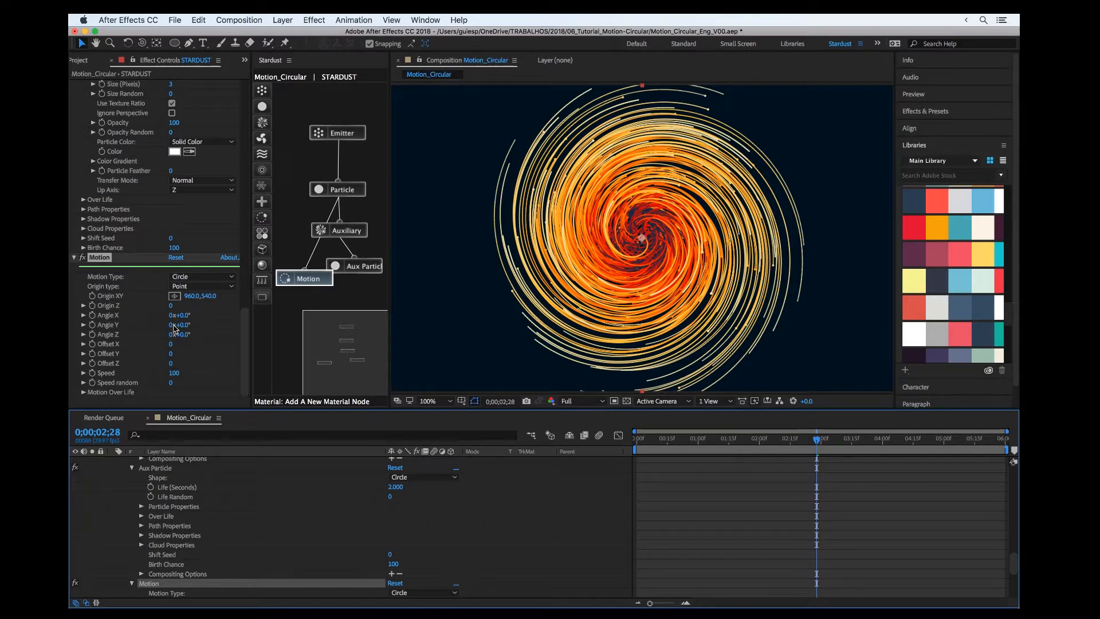
pyautogui.moveTo(182, 327)
pyautogui.mouseDown()
pyautogui.moveTo(234, 319)
pyautogui.moveTo(212, 315)
pyautogui.moveTo(201, 335)
pyautogui.mouseUp()
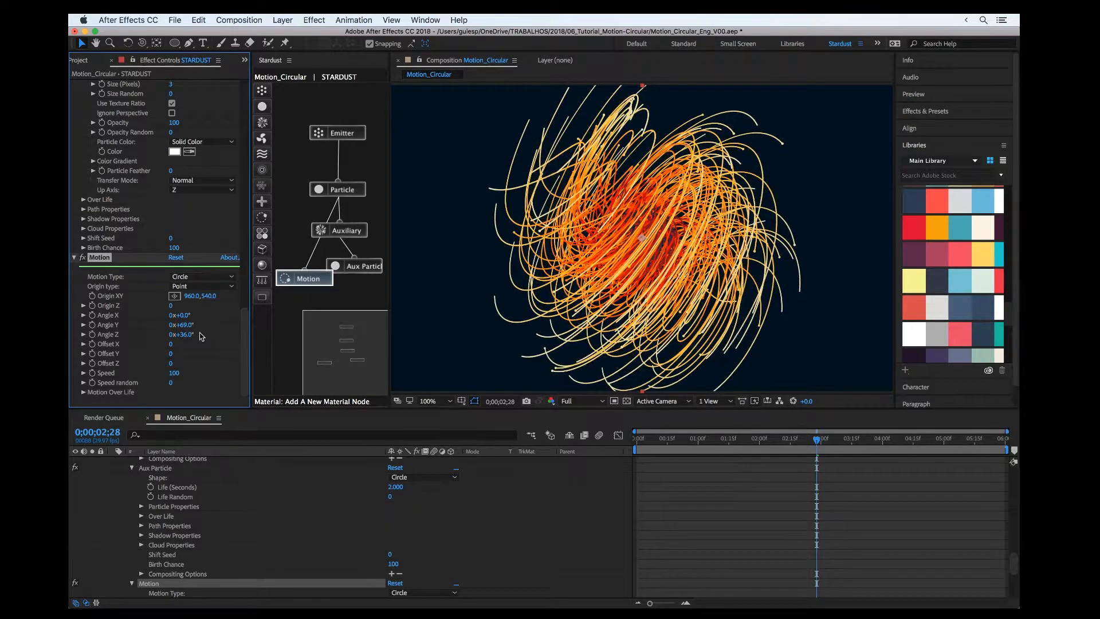
pyautogui.write('45')
pyautogui.press('Return')
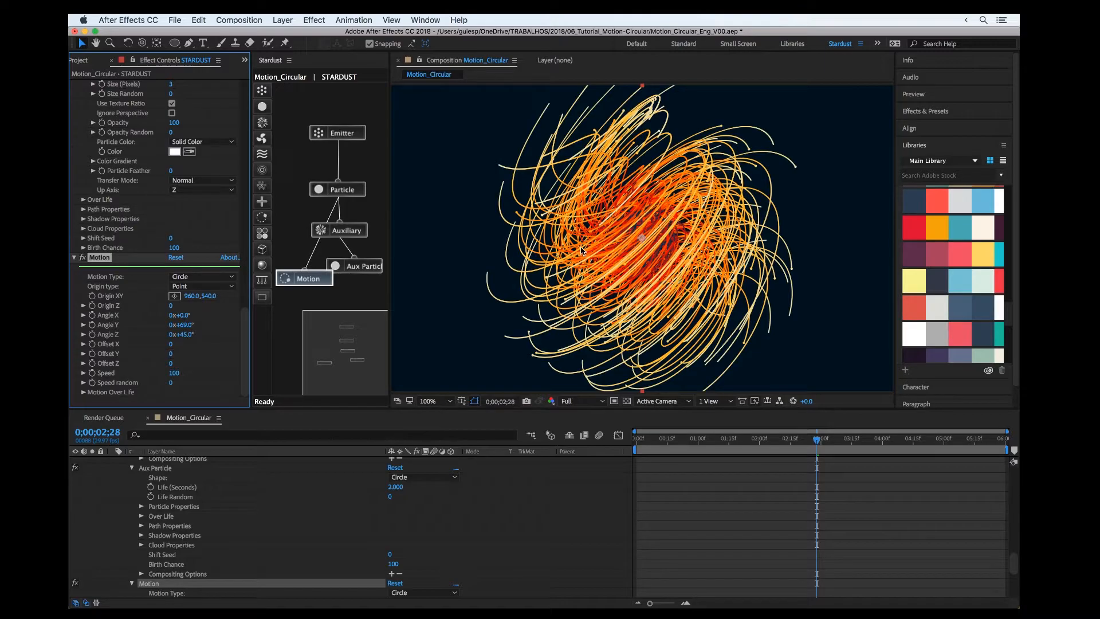
pyautogui.press('/')
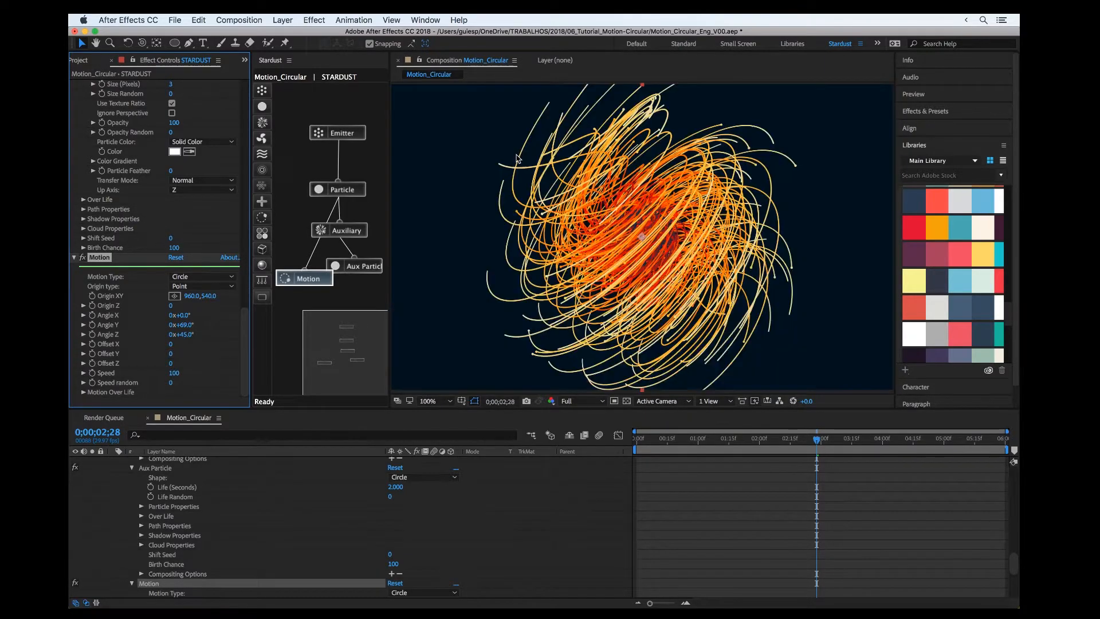
pyautogui.press(',')
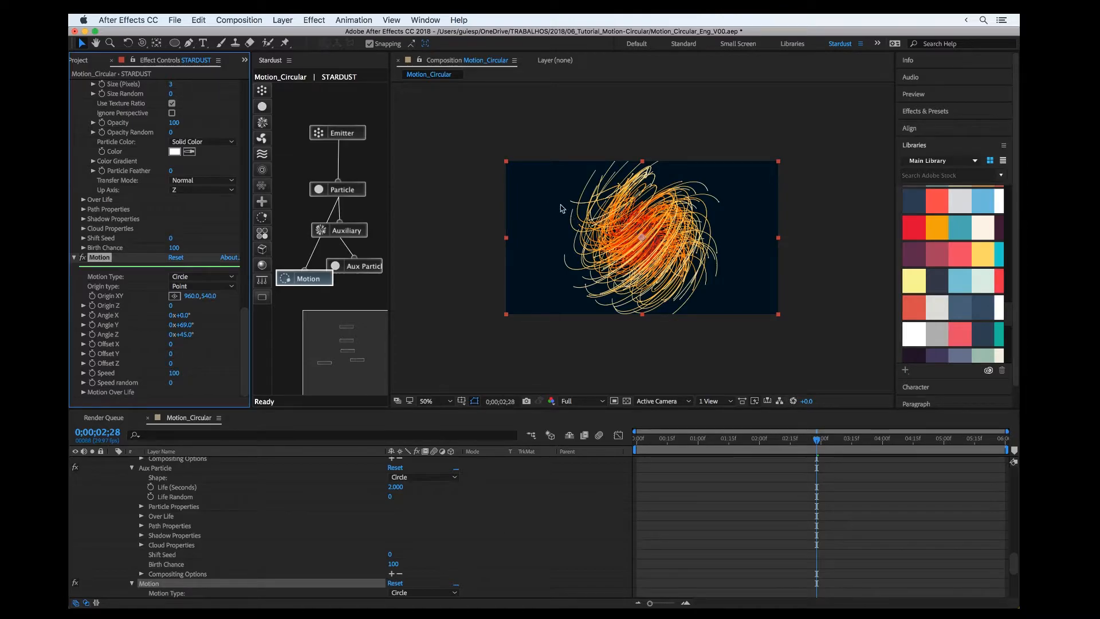
pyautogui.moveTo(817, 440); pyautogui.dragTo(805, 408)
pyautogui.press('/')
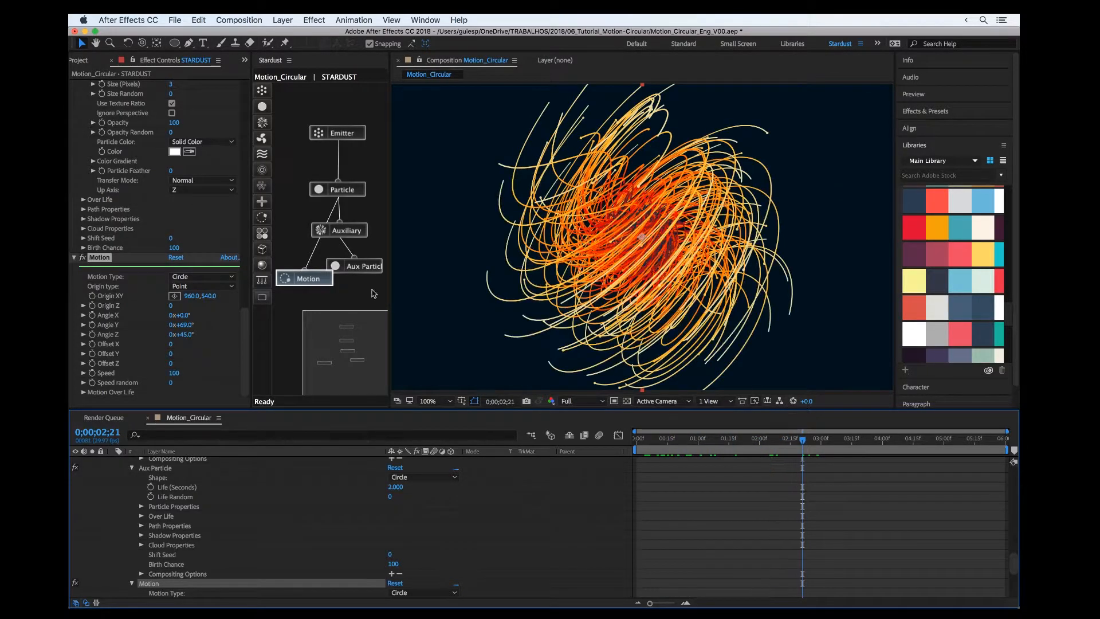
# - Add a new camera layer above the STARDUST layer
pyautogui.scroll(15, 276, 508)
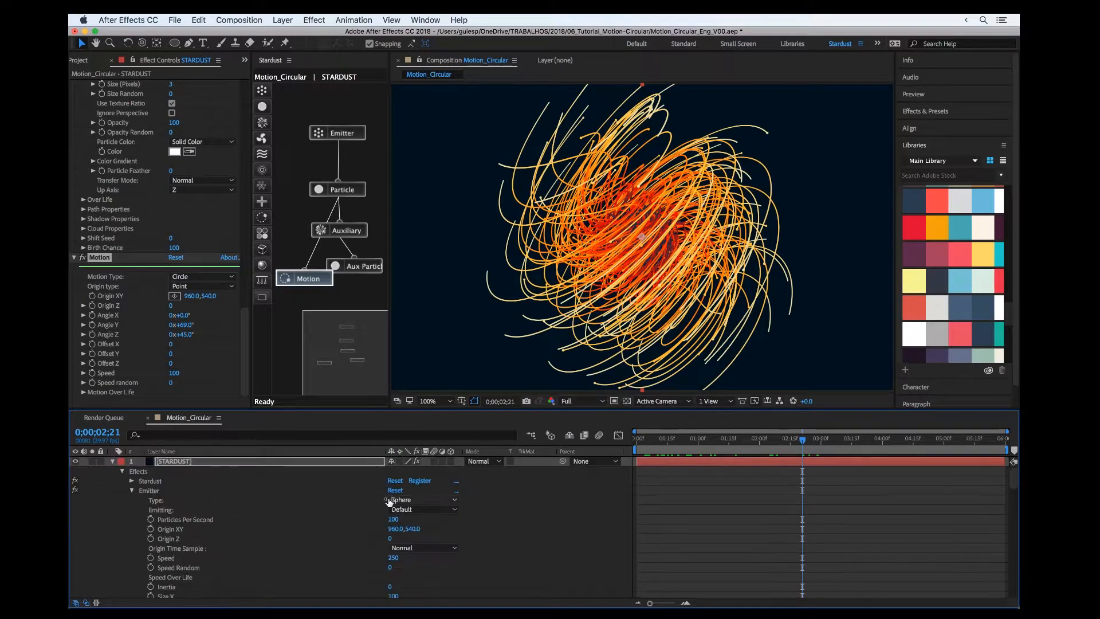
pyautogui.click(530, 496)
pyautogui.rightClick(530, 497)
pyautogui.moveTo(573, 482)
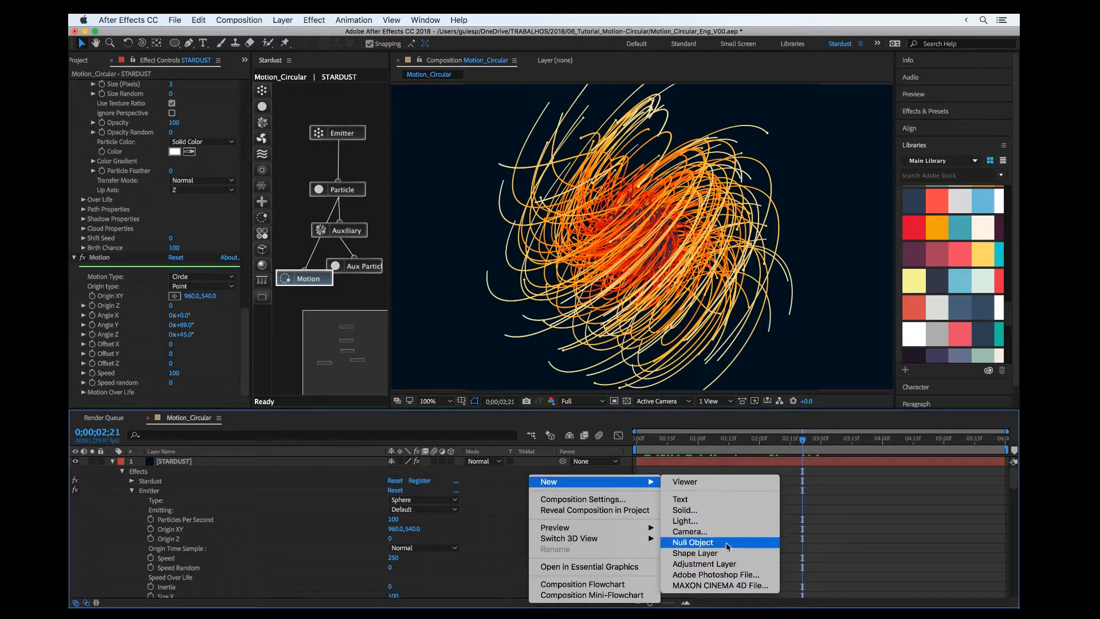
pyautogui.click(694, 531)
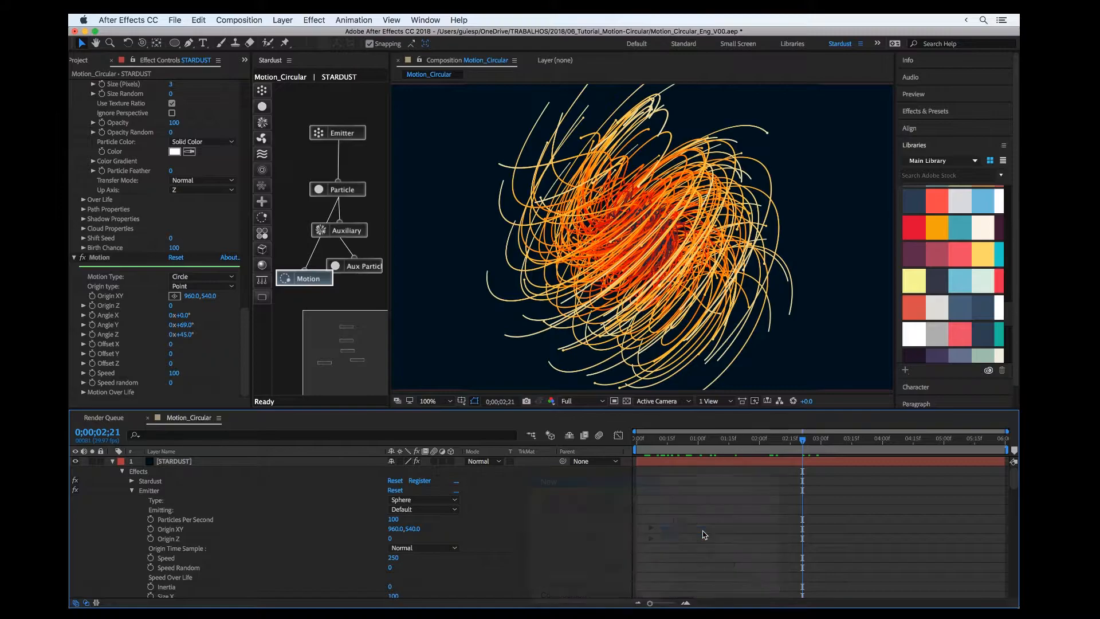
pyautogui.click(675, 404)
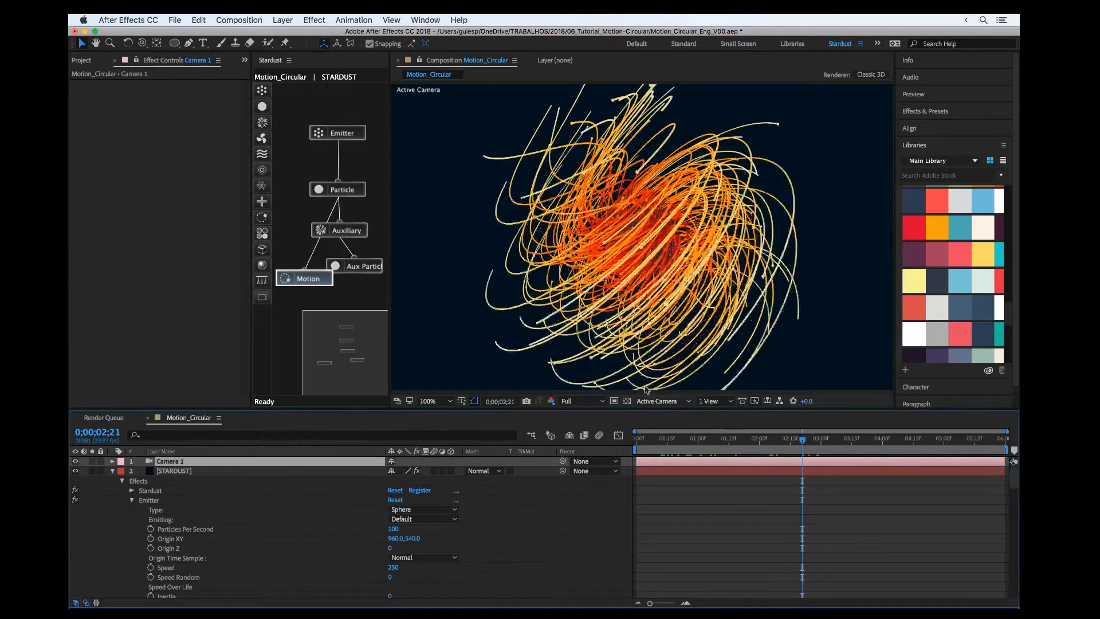
# - Inspect the particle swirl through the camera and move the playhead to 0;00;01;26
pyautogui.moveTo(620, 226)
pyautogui.mouseDown()
pyautogui.moveTo(651, 258)
pyautogui.moveTo(617, 217)
pyautogui.moveTo(626, 228)
pyautogui.mouseUp()
pyautogui.press('v')
pyautogui.click(727, 443)
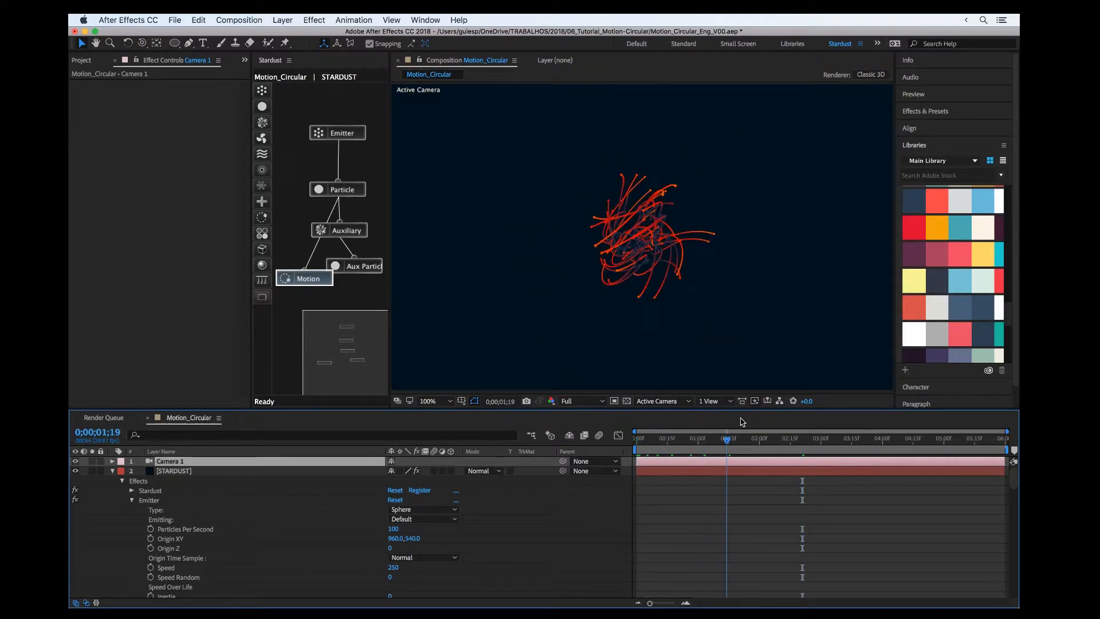
pyautogui.click(751, 439)
# - Set the main Particle node's transfer mode to Add and scrub the animation to 0;00;01;16
pyautogui.click(338, 230)
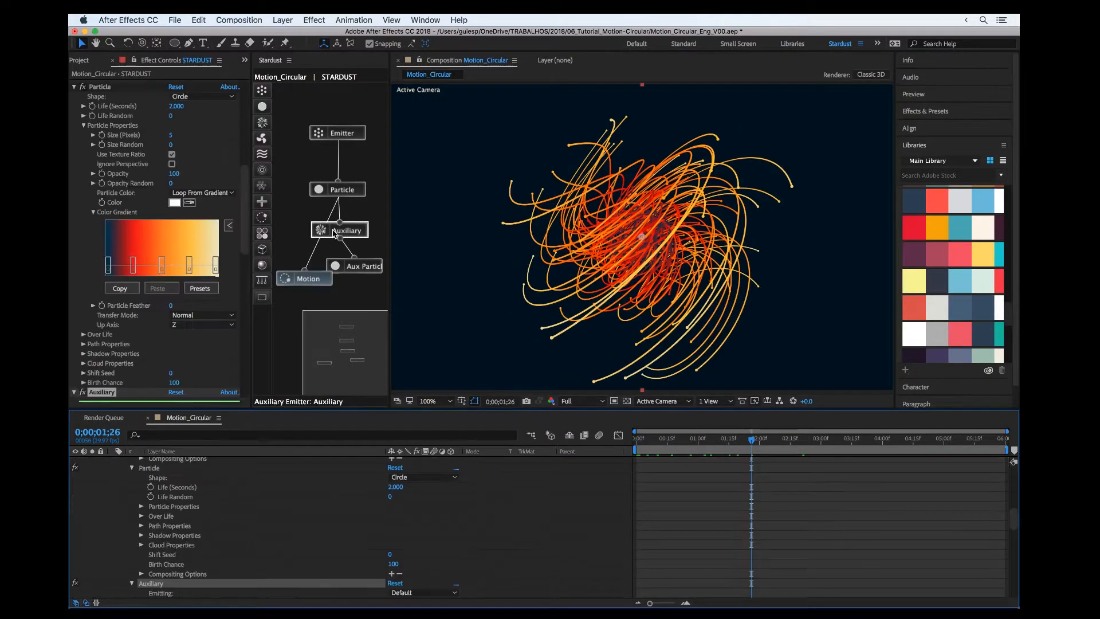
pyautogui.click(339, 193)
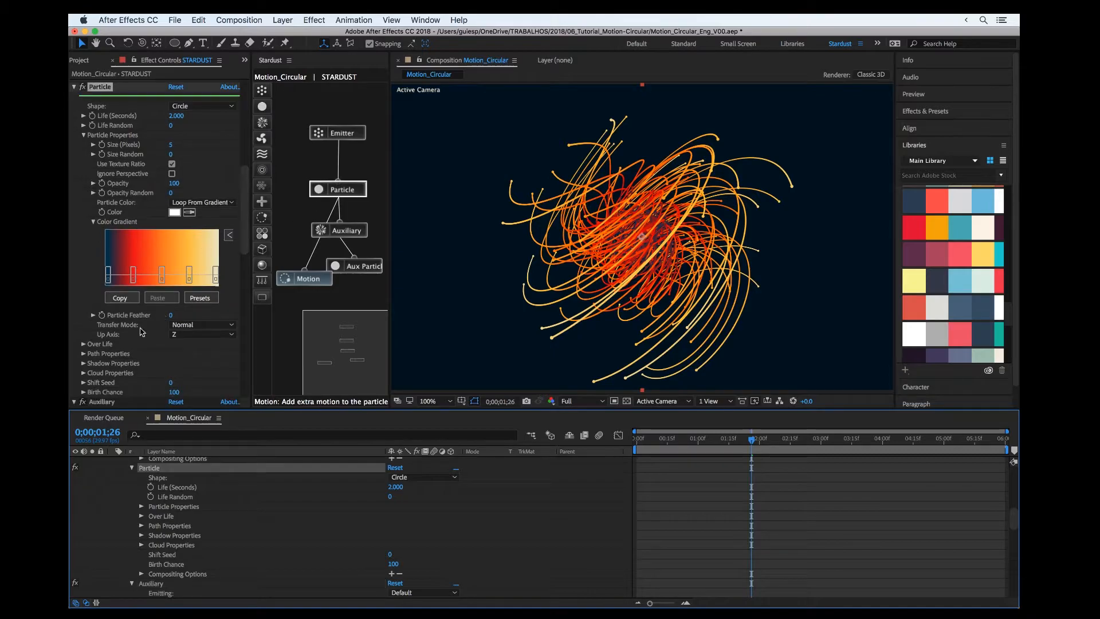
pyautogui.moveTo(669, 440); pyautogui.dragTo(695, 435)
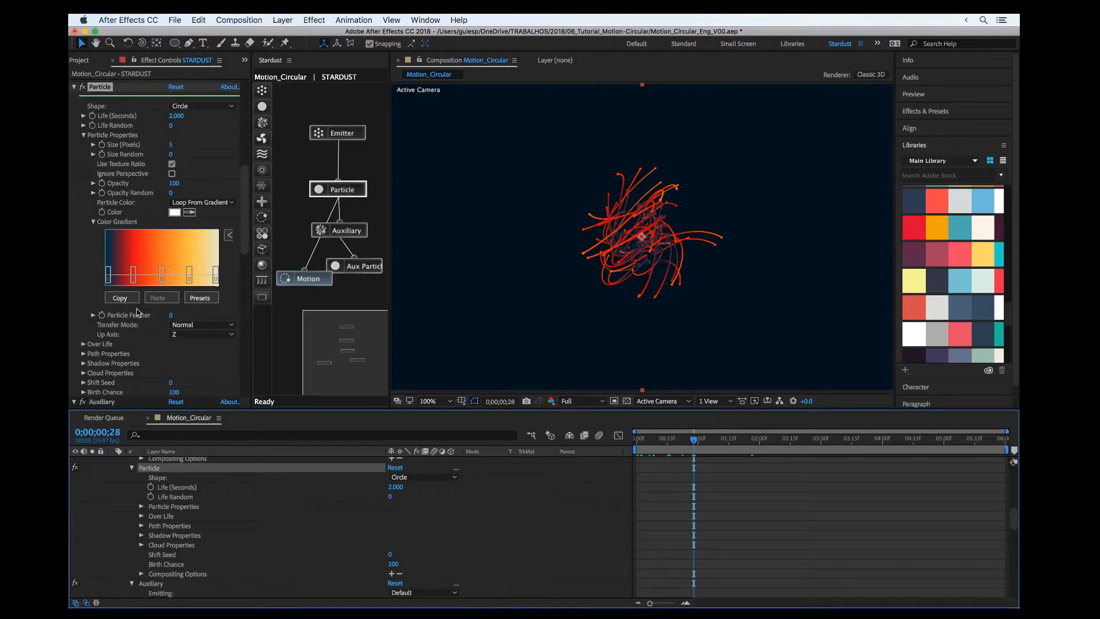
pyautogui.click(186, 325)
pyautogui.click(196, 348)
pyautogui.moveTo(693, 443); pyautogui.dragTo(732, 442)
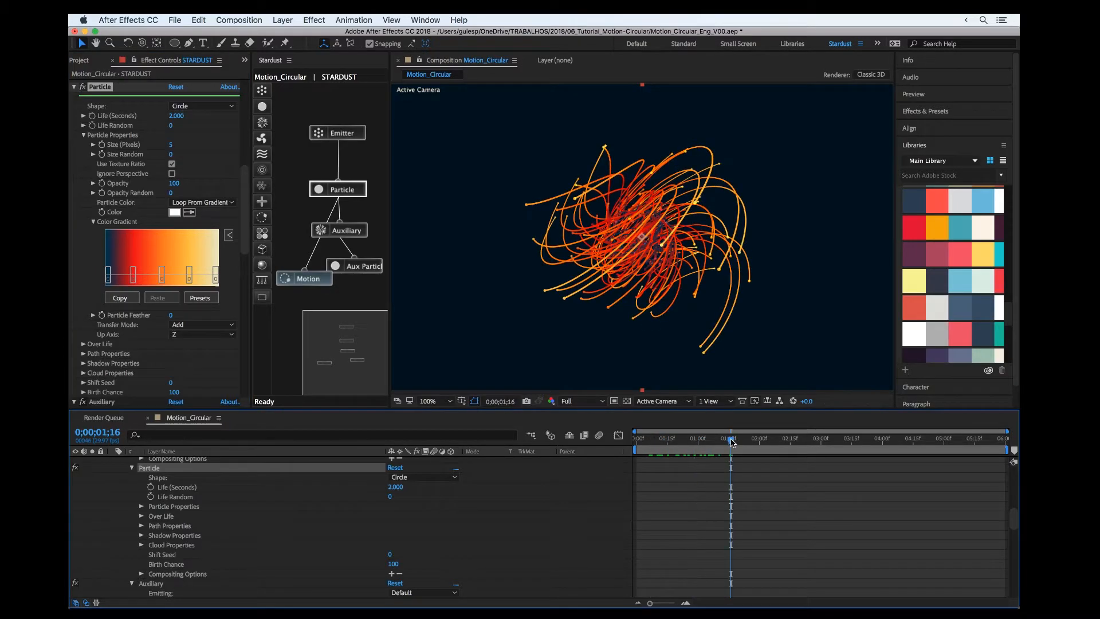
# - Set the Aux Particle node's transfer mode to Add and scrub the animation to 0;00;02;12
pyautogui.click(357, 266)
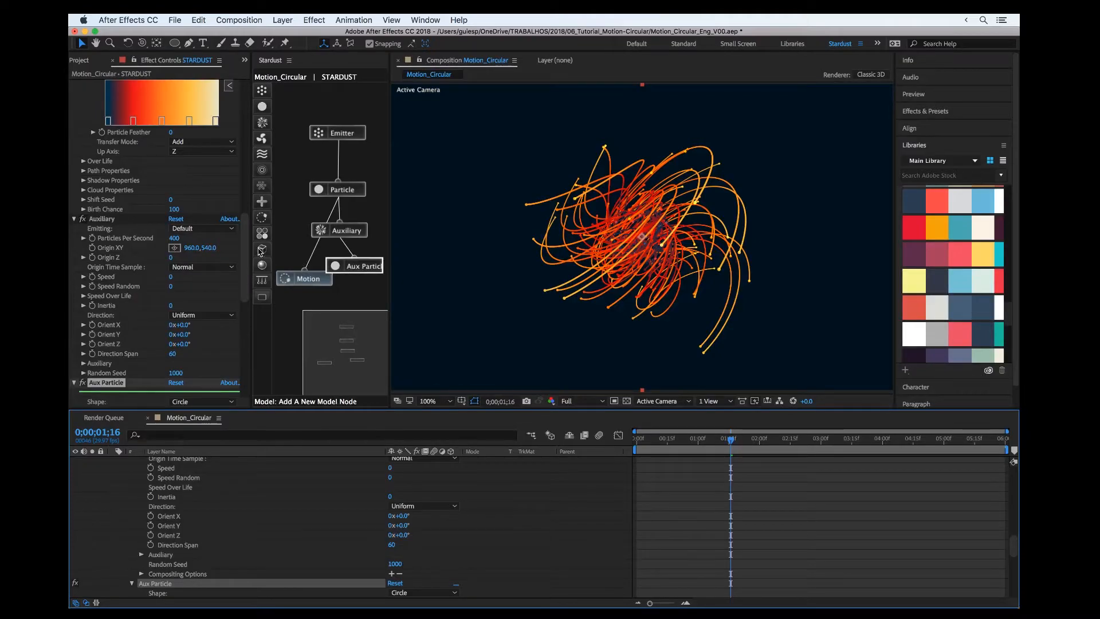
pyautogui.moveTo(251, 238); pyautogui.dragTo(251, 304)
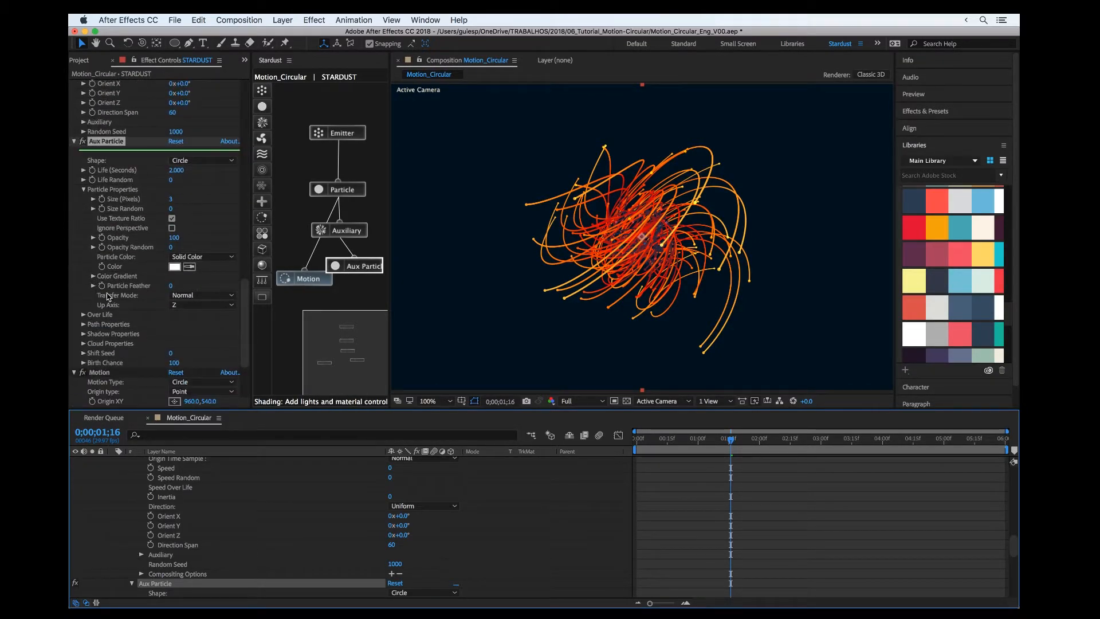
pyautogui.click(180, 295)
pyautogui.click(194, 319)
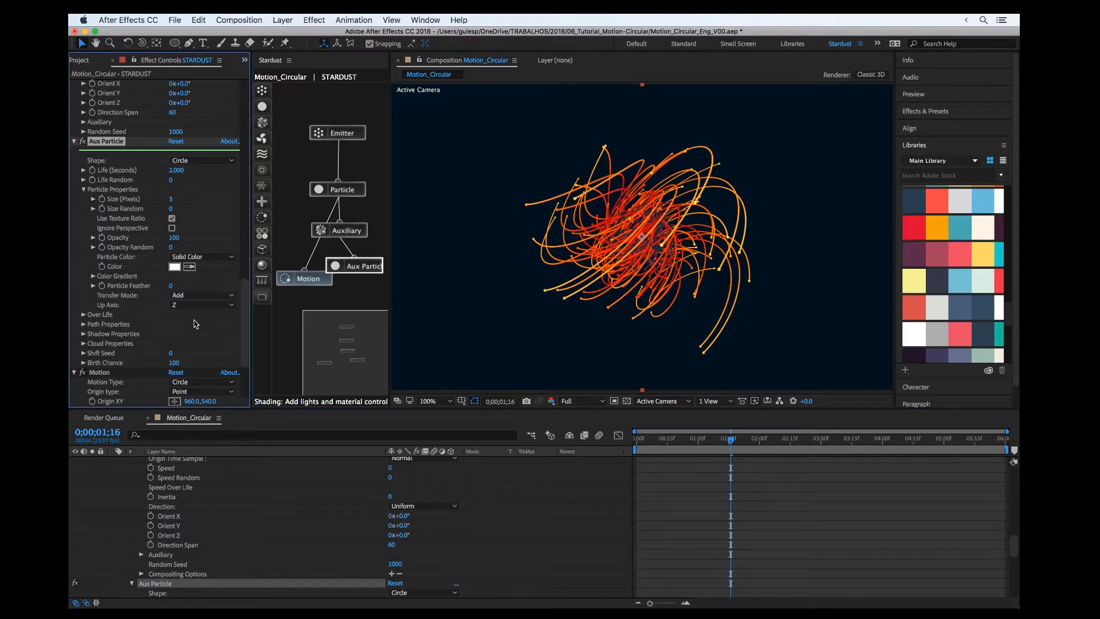
pyautogui.moveTo(731, 443); pyautogui.dragTo(710, 417)
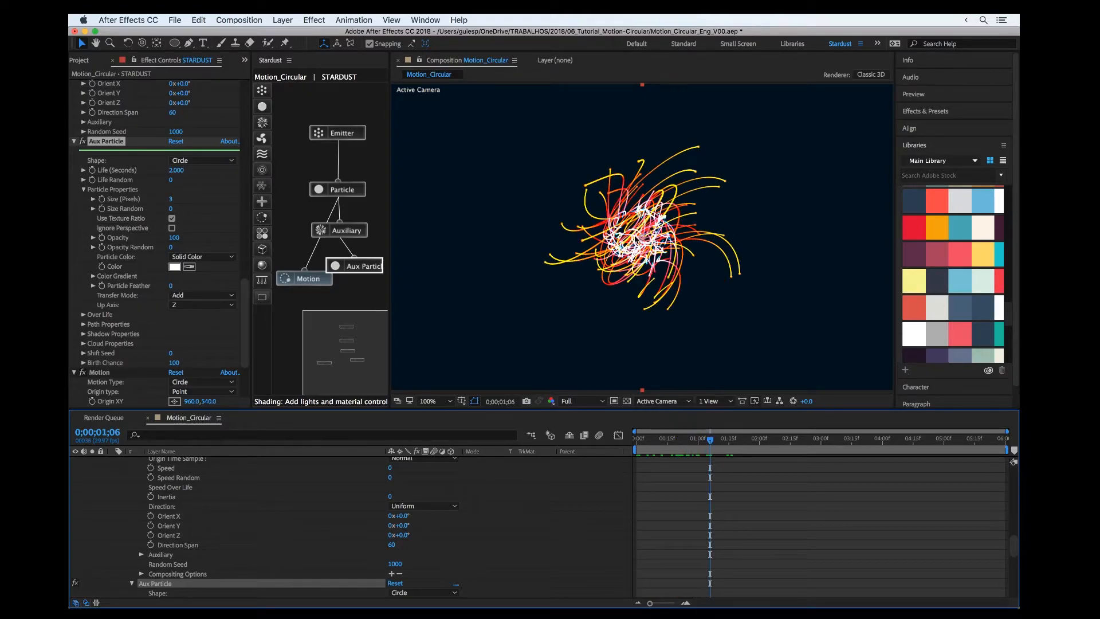
pyautogui.scroll(-1, 636, 239)
pyautogui.scroll(1, 635, 239)
pyautogui.moveTo(710, 440); pyautogui.dragTo(784, 440)
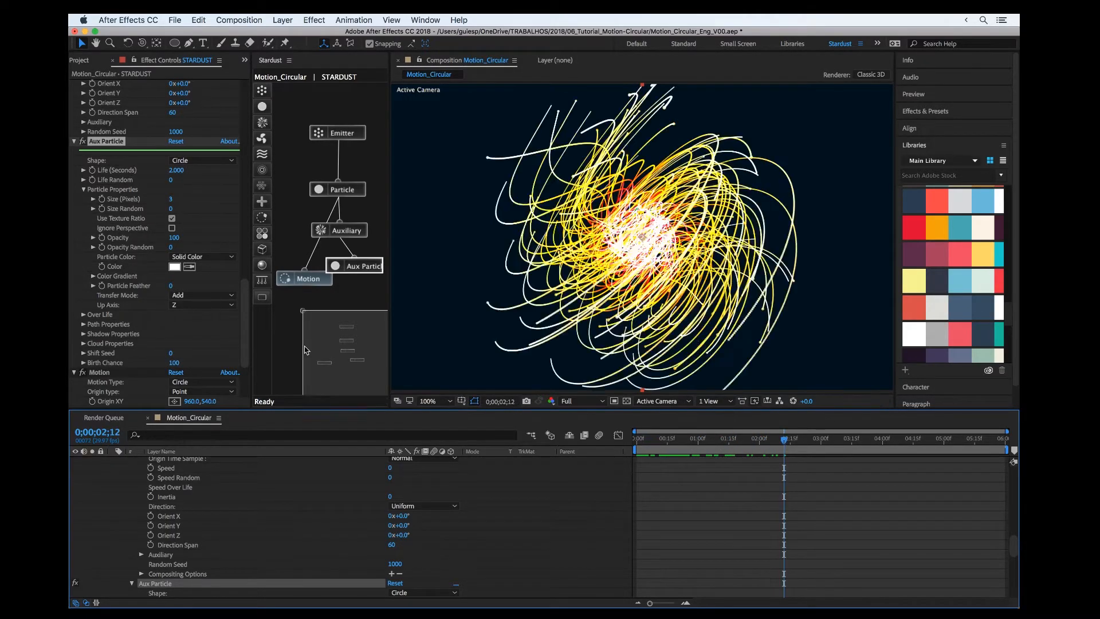
# - Give the Aux Particle node the preset Size over-life curve that holds full size and eases down to zero at the end
pyautogui.click(332, 190)
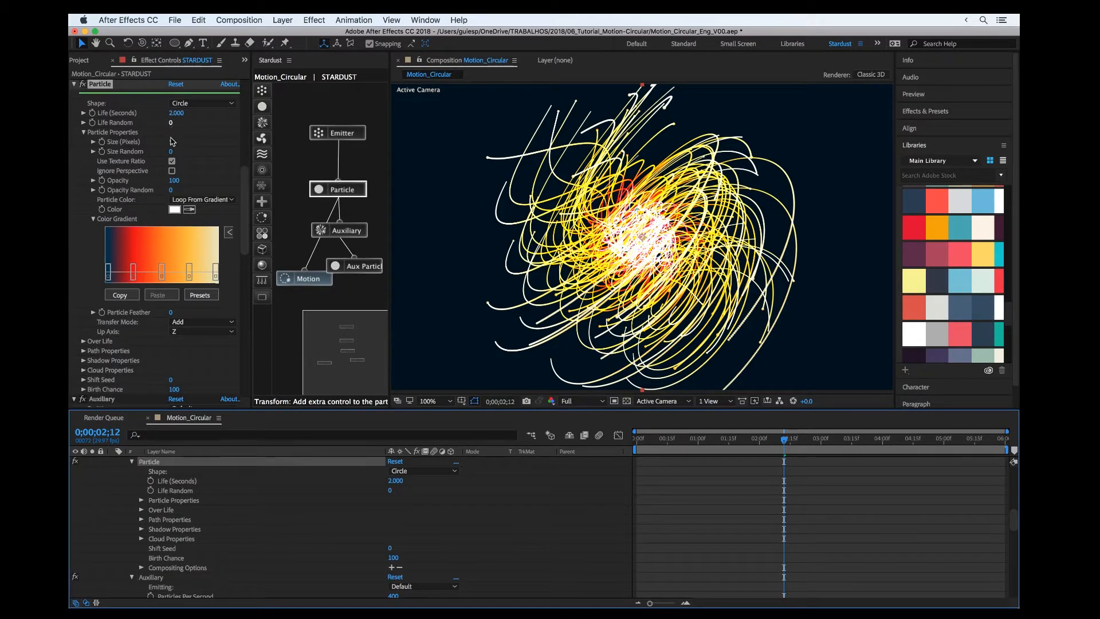
pyautogui.click(83, 342)
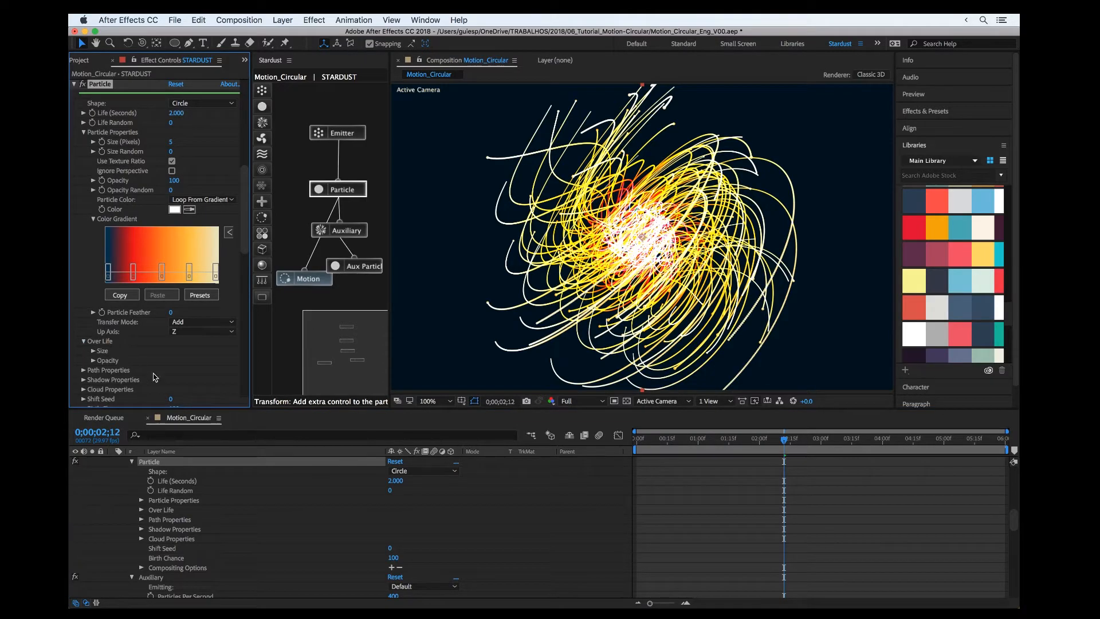
pyautogui.click(355, 271)
pyautogui.moveTo(245, 246); pyautogui.dragTo(248, 322)
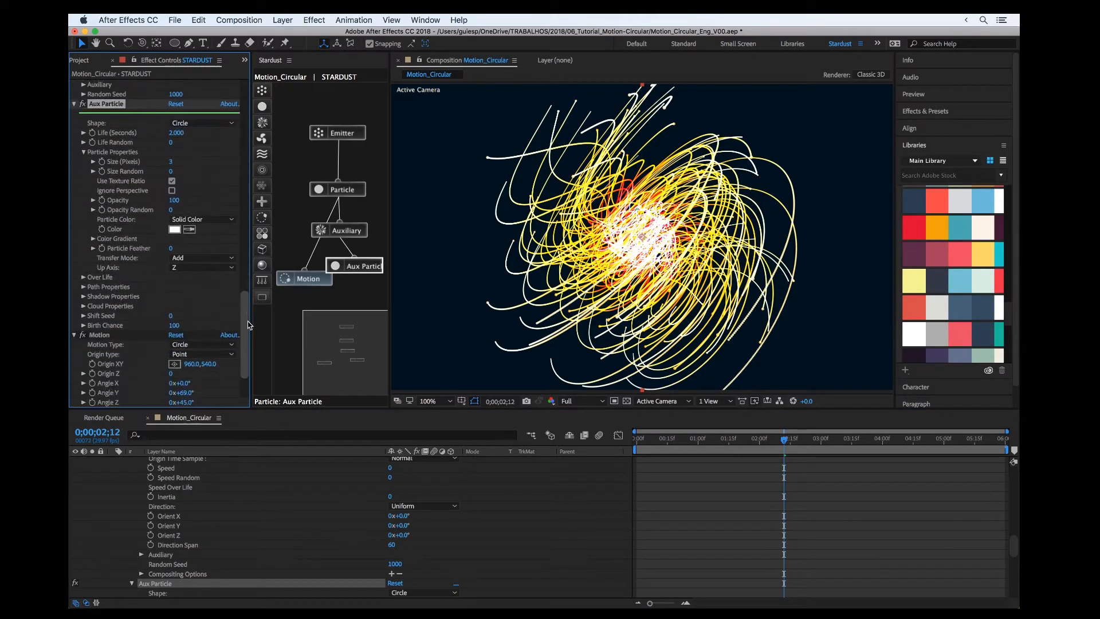
pyautogui.click(83, 277)
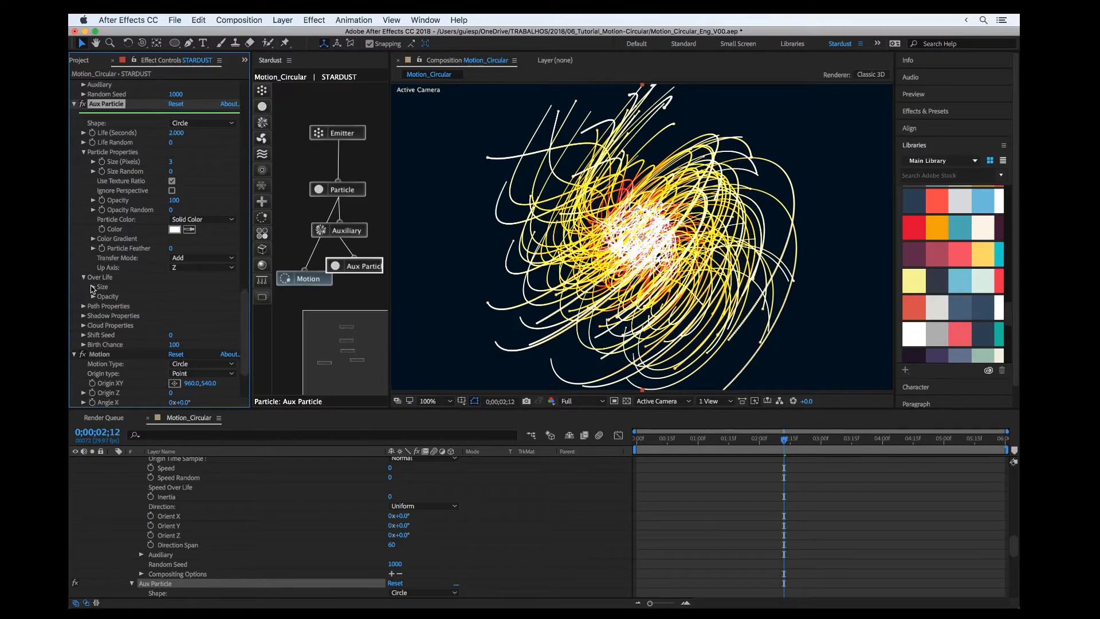
pyautogui.click(93, 287)
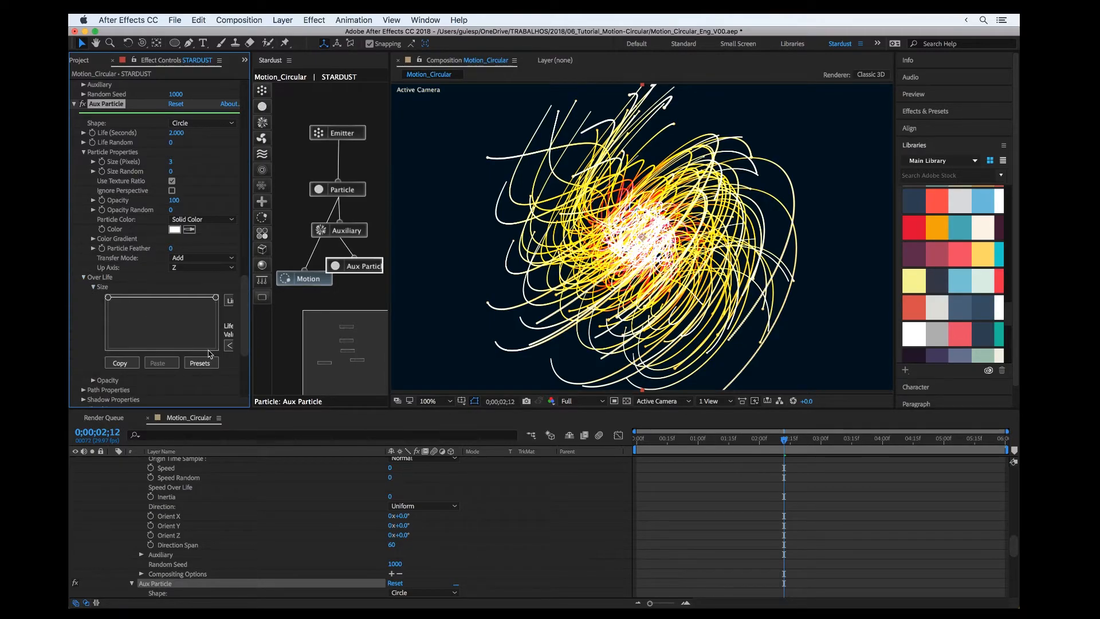
pyautogui.click(199, 364)
pyautogui.click(718, 265)
pyautogui.click(880, 510)
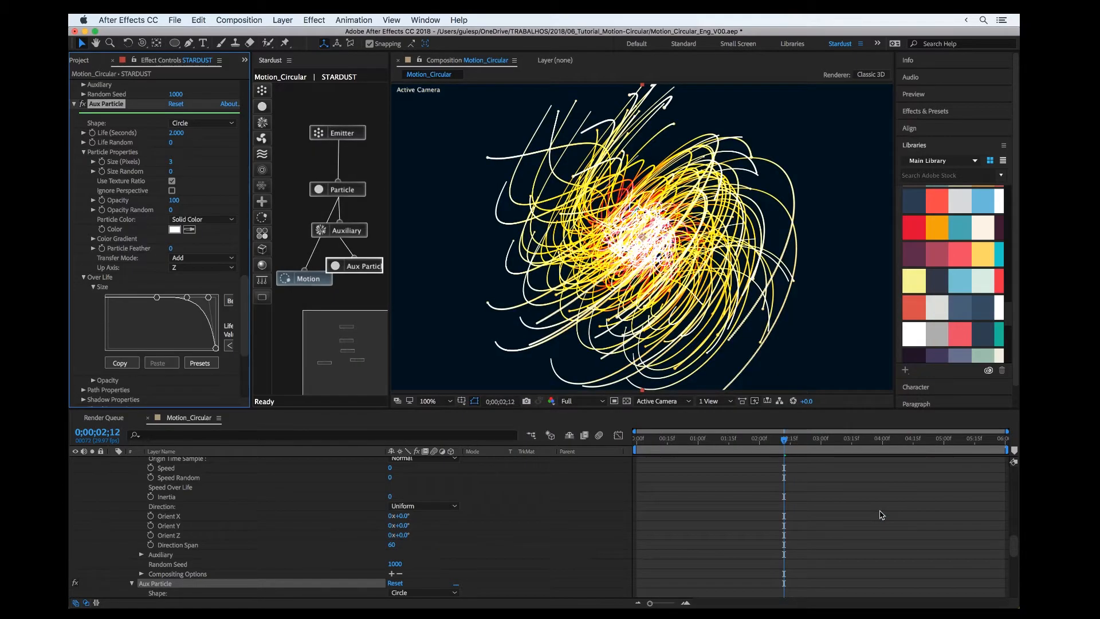
# - Keyframe the Emitter's Particles Per Second at 50 on 0;00;00;23 and at 0 on 0;00;00;24
pyautogui.moveTo(721, 447)
pyautogui.mouseDown()
pyautogui.moveTo(648, 446)
pyautogui.moveTo(706, 447)
pyautogui.mouseUp()
pyautogui.scroll(5, 283, 502)
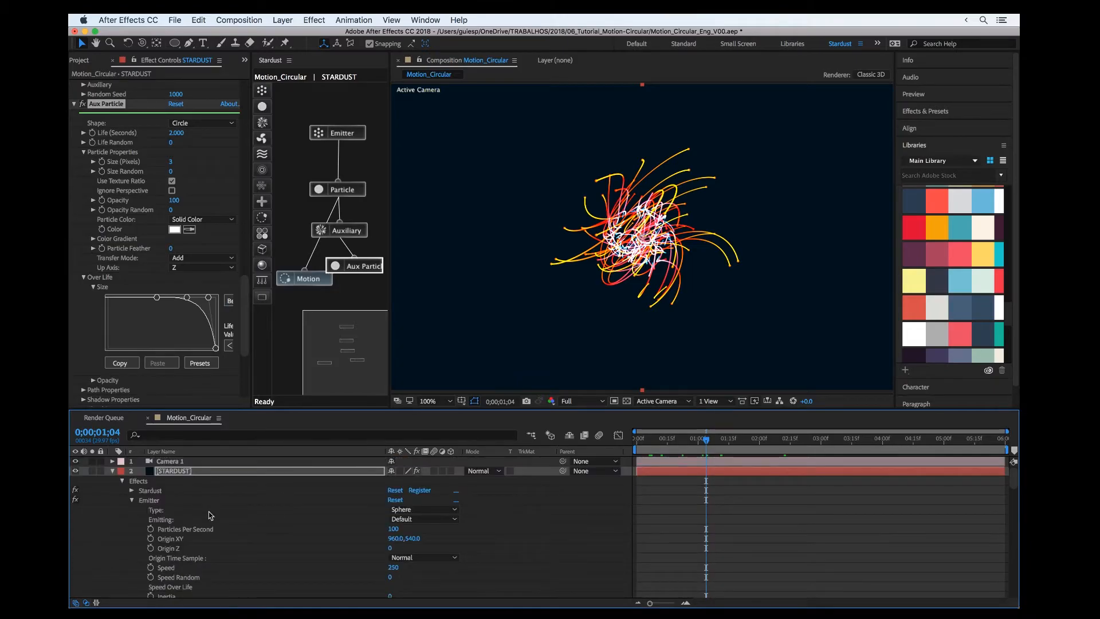
pyautogui.scroll(-2, 209, 515)
pyautogui.moveTo(698, 442); pyautogui.dragTo(683, 442)
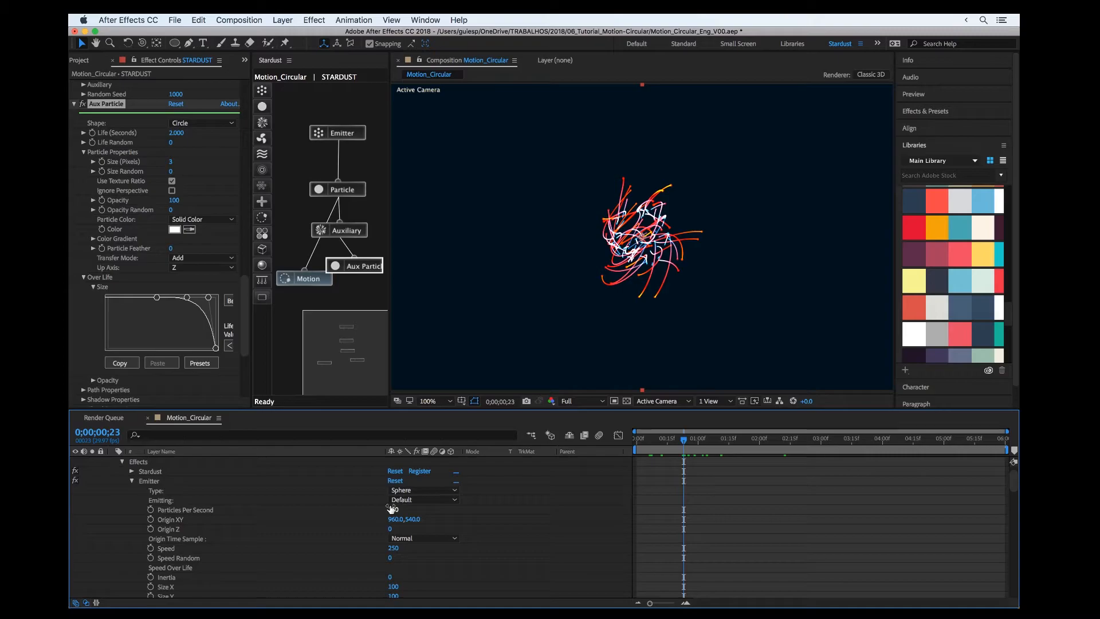
pyautogui.write('50')
pyautogui.click(161, 510)
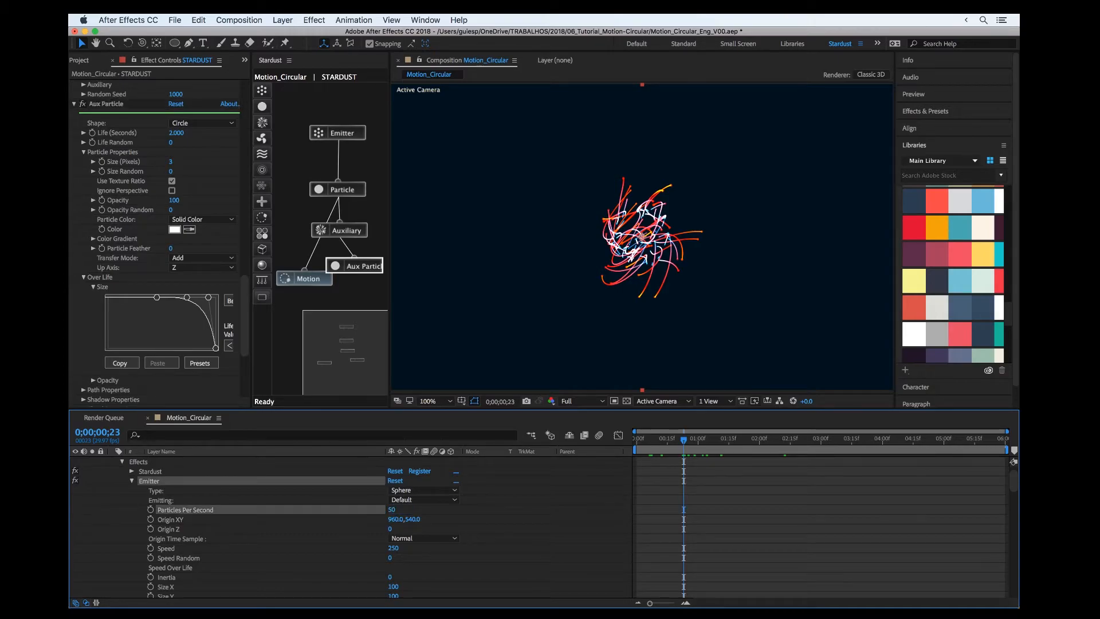
pyautogui.click(151, 510)
pyautogui.press('pagedown')
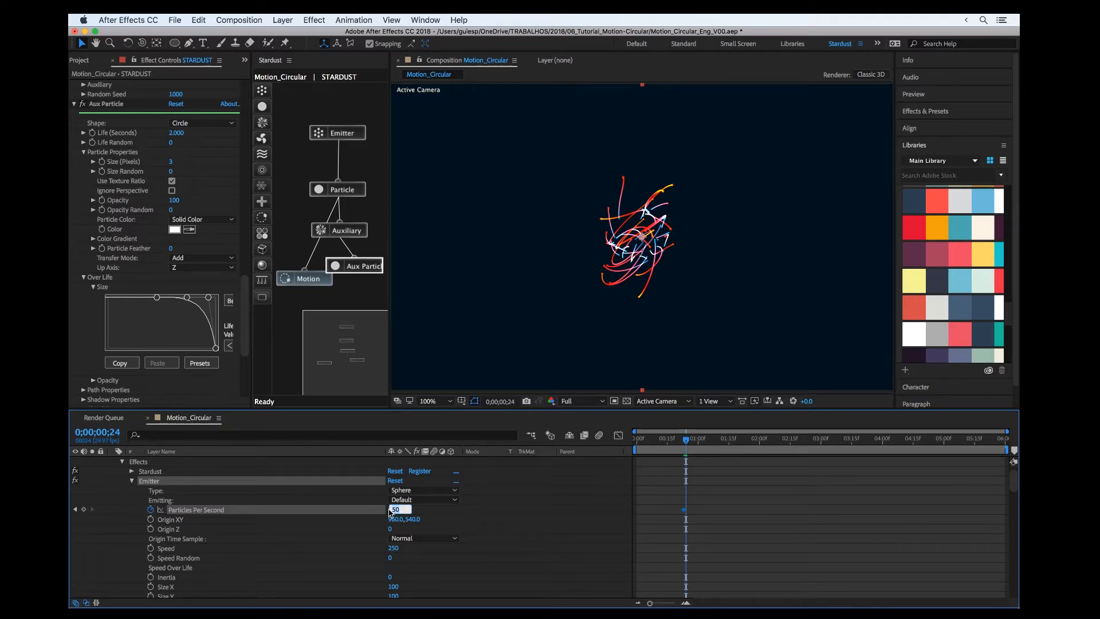
# - Preview the animation with the composition view at 50% and save the project
pyautogui.press('space')
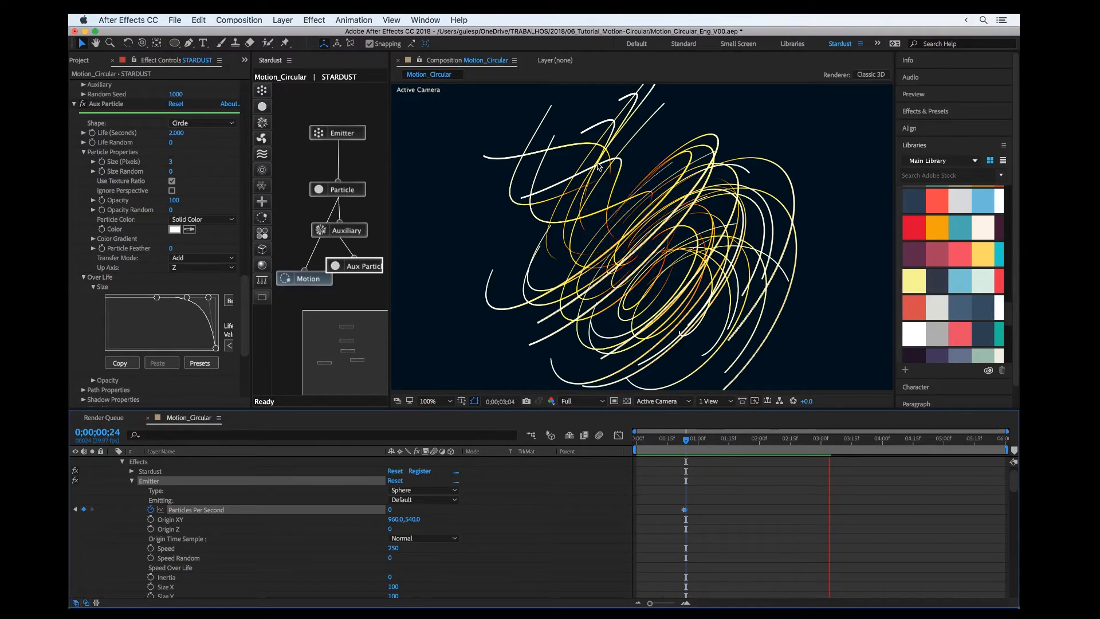
pyautogui.scroll(-1, 643, 275)
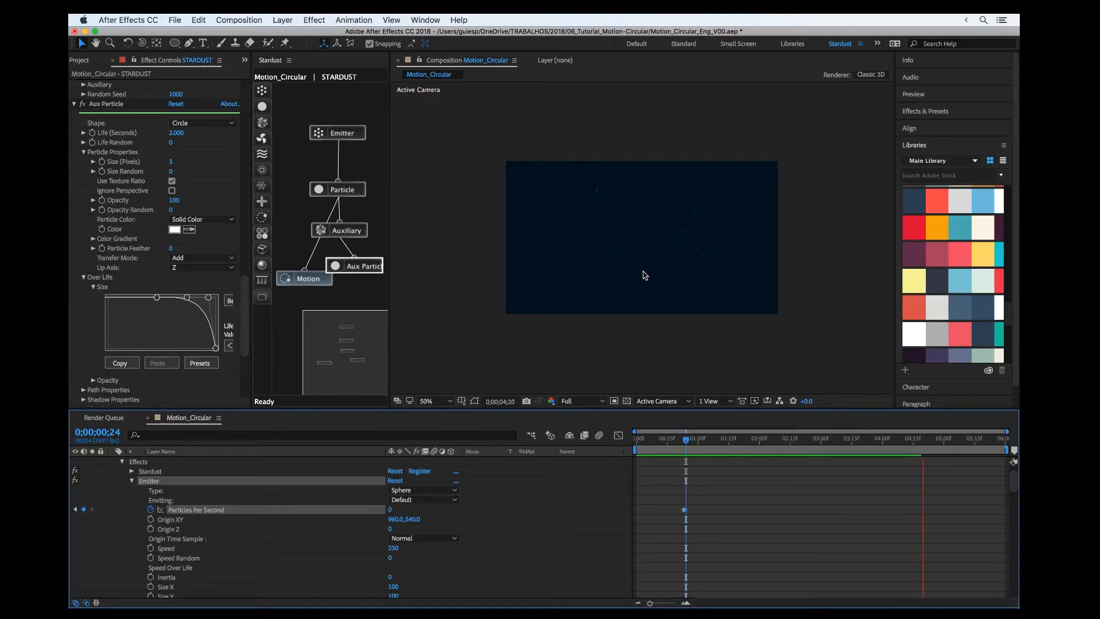
pyautogui.press('space')
pyautogui.press('super+s')
# - Try a linear Motion Over Life curve falling to zero on the Motion node and scrub the animation to 0;00;03;14
pyautogui.click(304, 279)
pyautogui.click(696, 441)
pyautogui.moveTo(698, 444); pyautogui.dragTo(737, 442)
pyautogui.moveTo(250, 292); pyautogui.dragTo(249, 360)
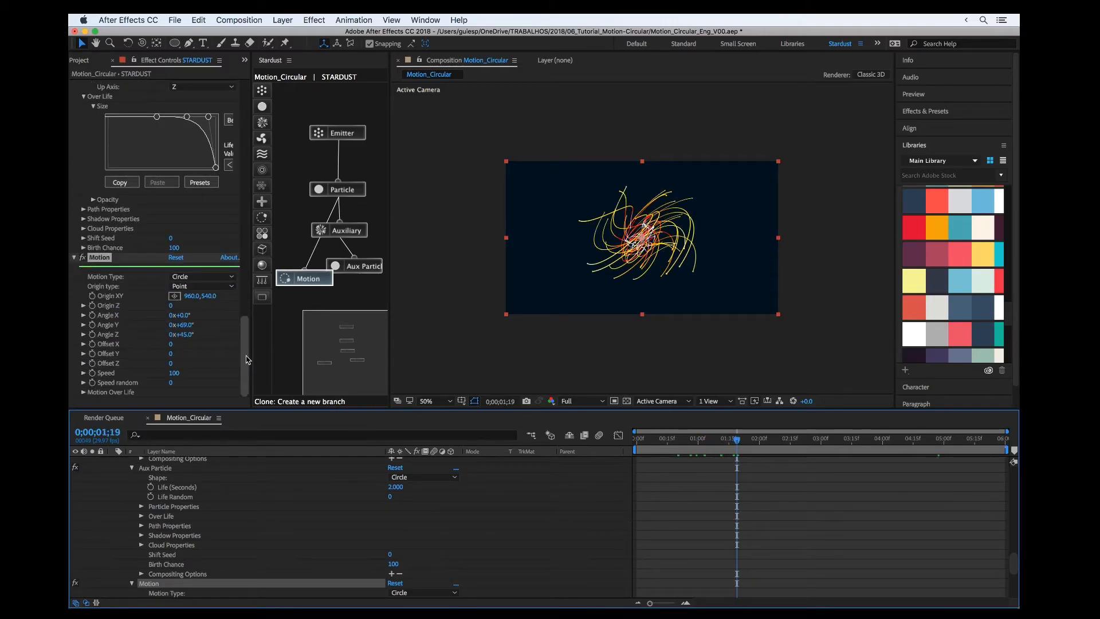
pyautogui.click(84, 393)
pyautogui.moveTo(207, 331); pyautogui.dragTo(207, 379)
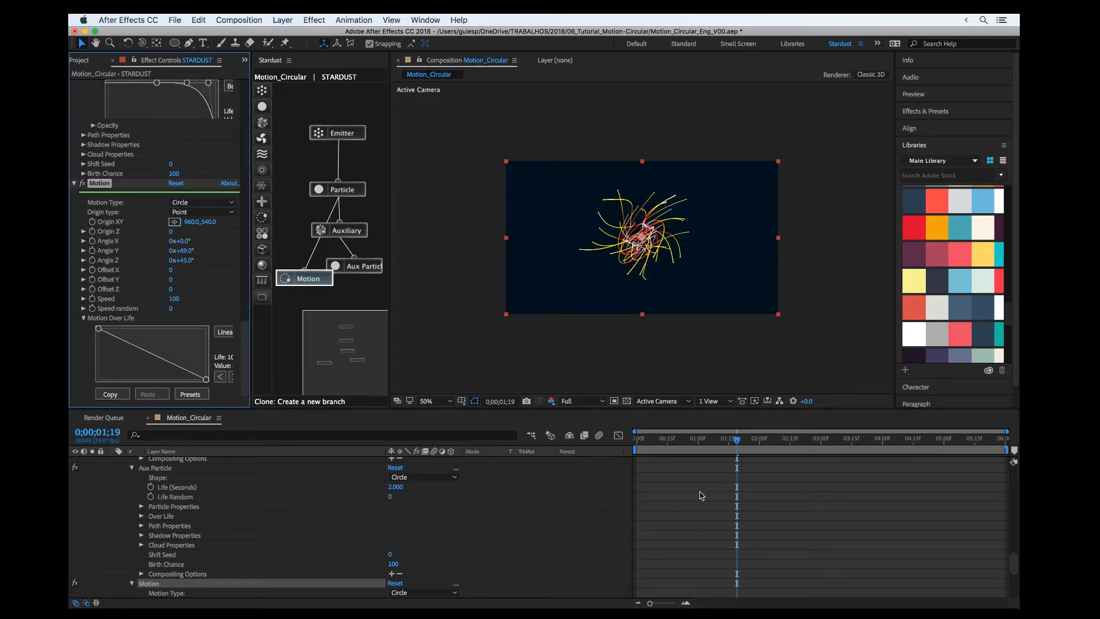
pyautogui.click(732, 451)
pyautogui.press('space')
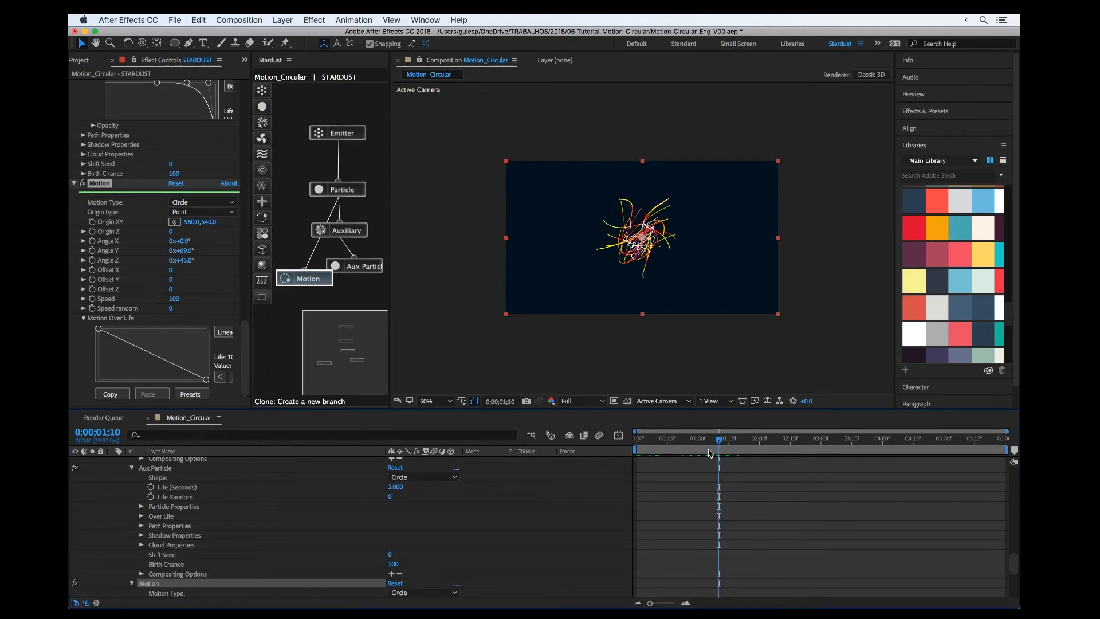
pyautogui.moveTo(719, 438); pyautogui.dragTo(847, 435)
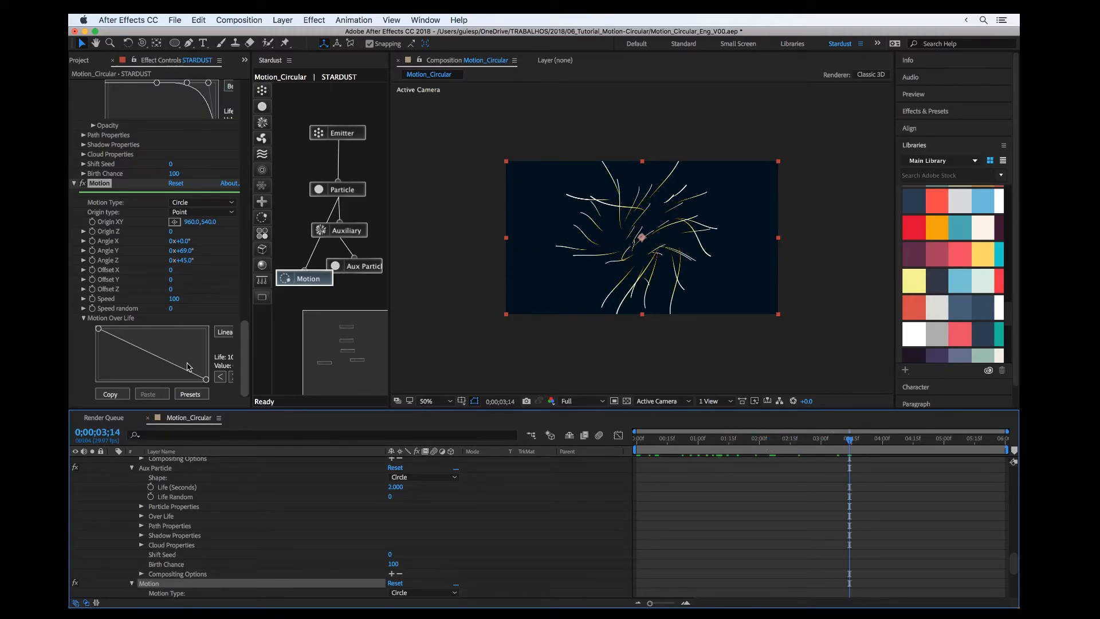
# - Apply the preset Motion Over Life curve that stays high and eases to zero at the end, and scrub the animation to 0;00;02;27
pyautogui.click(191, 394)
pyautogui.click(728, 256)
pyautogui.click(885, 510)
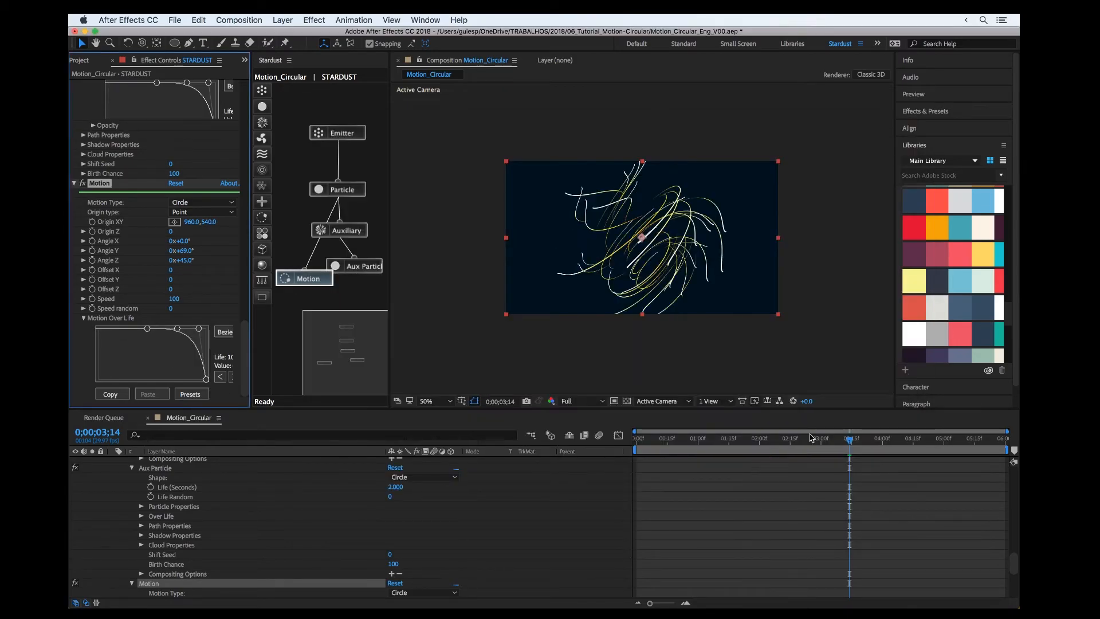
pyautogui.moveTo(849, 443); pyautogui.dragTo(902, 409)
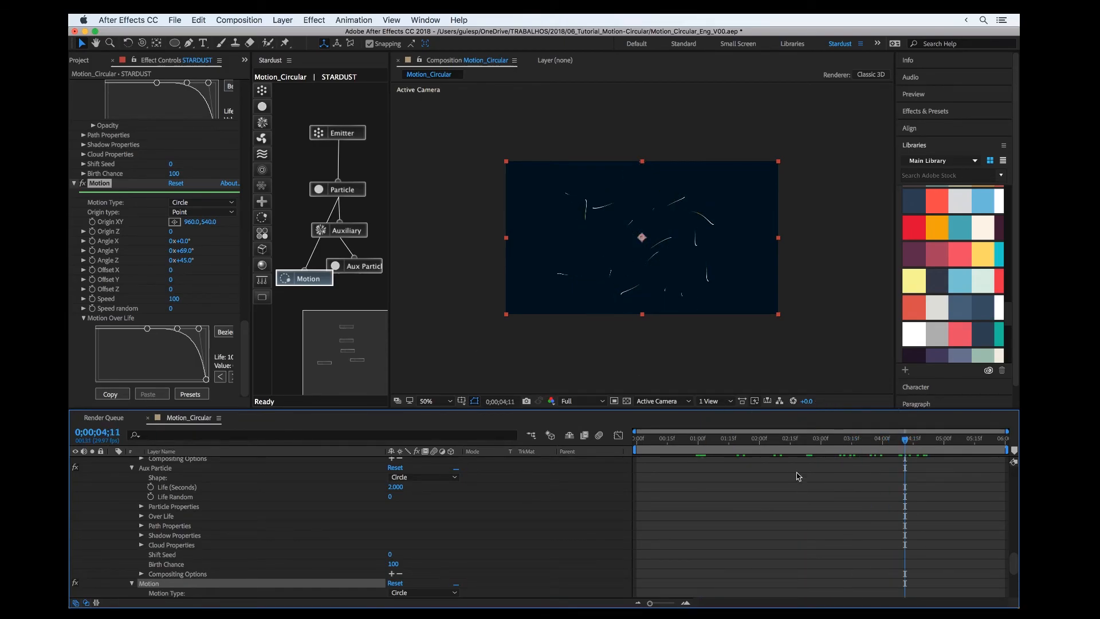
pyautogui.moveTo(776, 439); pyautogui.dragTo(816, 440)
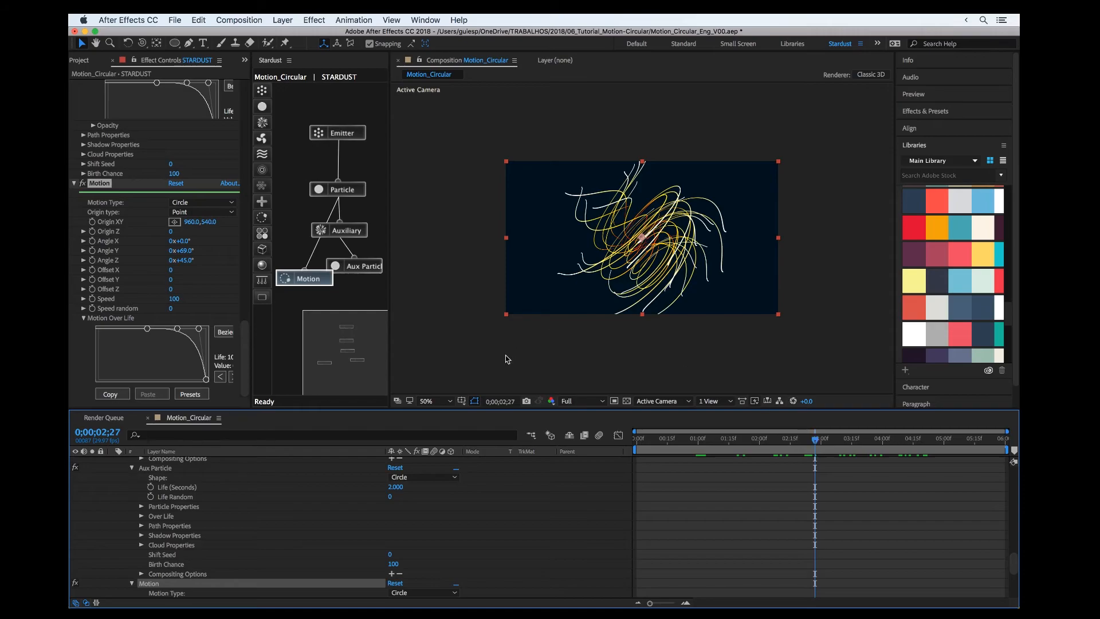
# - Collapse the STARDUST layer's properties in the timeline
pyautogui.scroll(15, 216, 499)
pyautogui.click(113, 471)
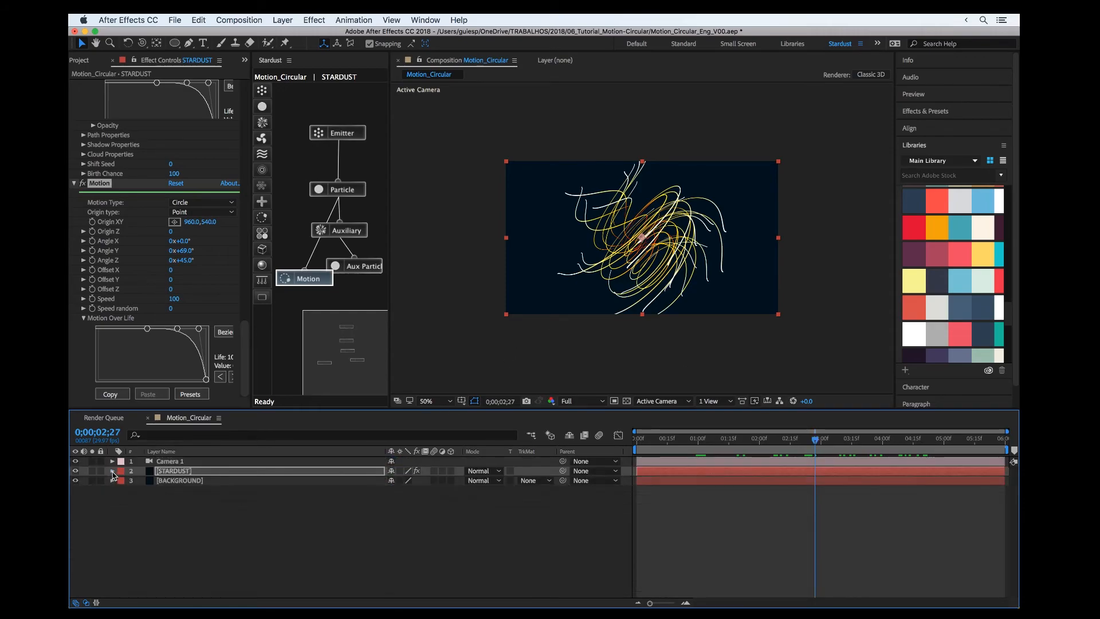
pyautogui.click(279, 502)
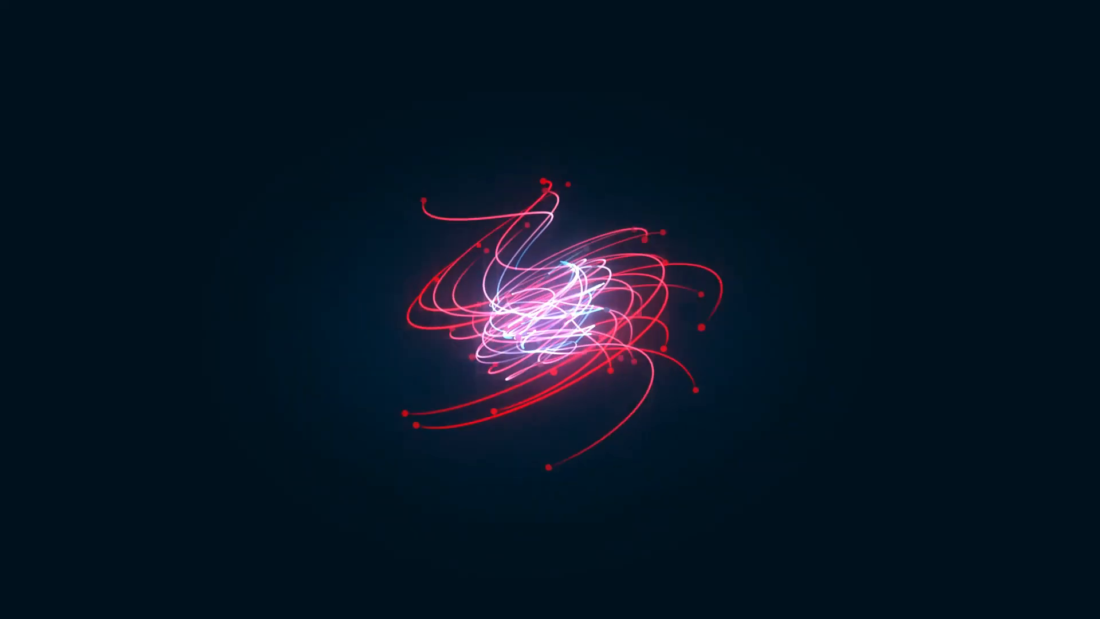